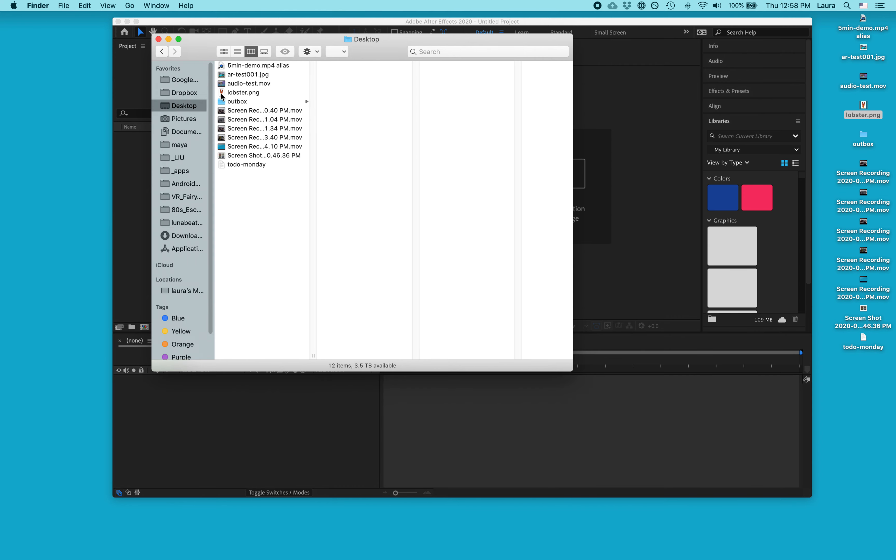
- Check the pixel dimensions of ar-test001.jpg on the Desktop and move the Finder window clear of the composition area
click(244, 75)
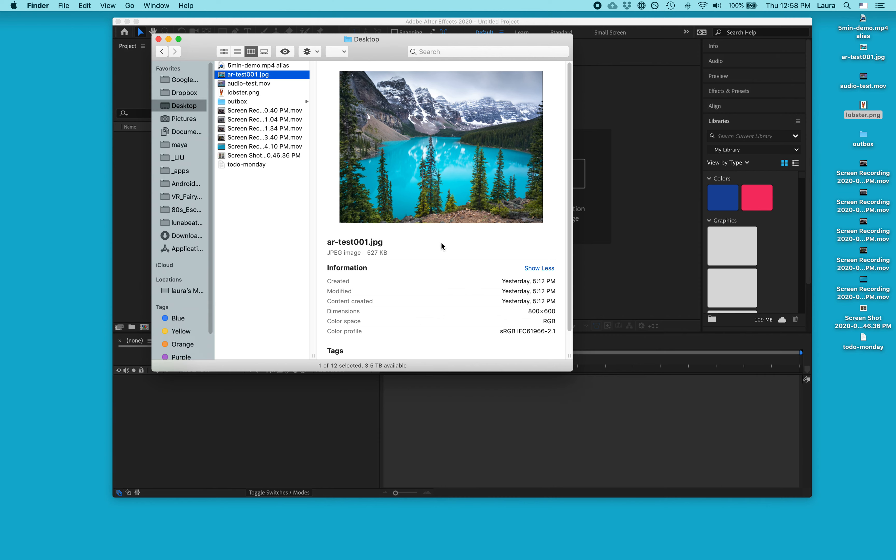
drag(389, 44, 250, 182)
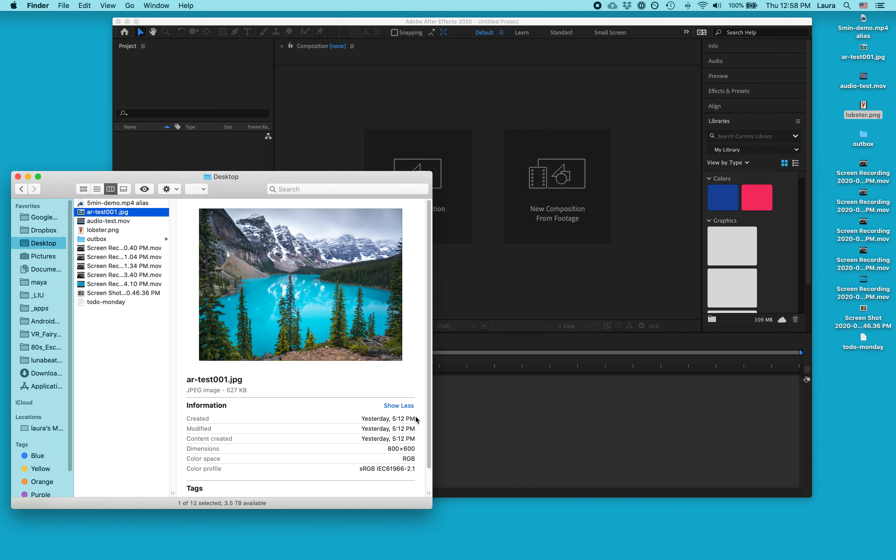
drag(212, 185, 218, 216)
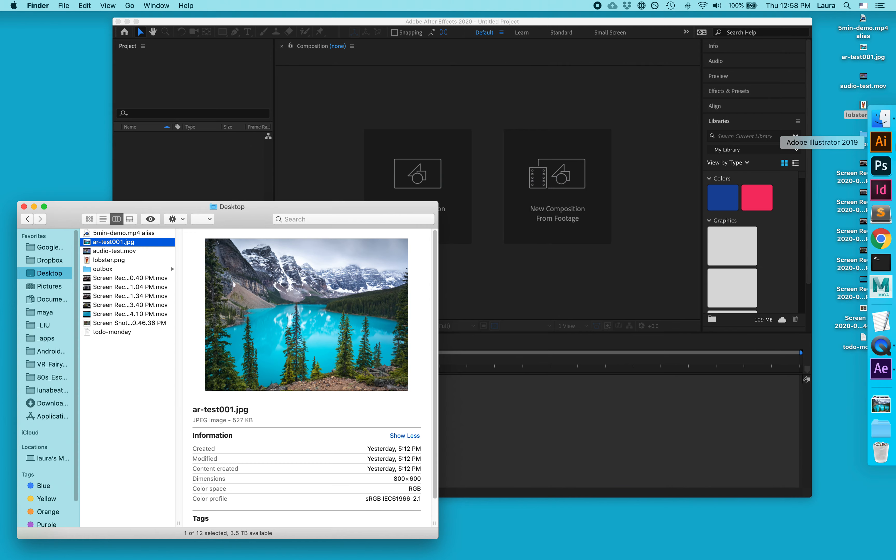
- Switch to After Effects, start a new project and create an 800 × 600 px composition named Test1, matching the image's size
click(886, 378)
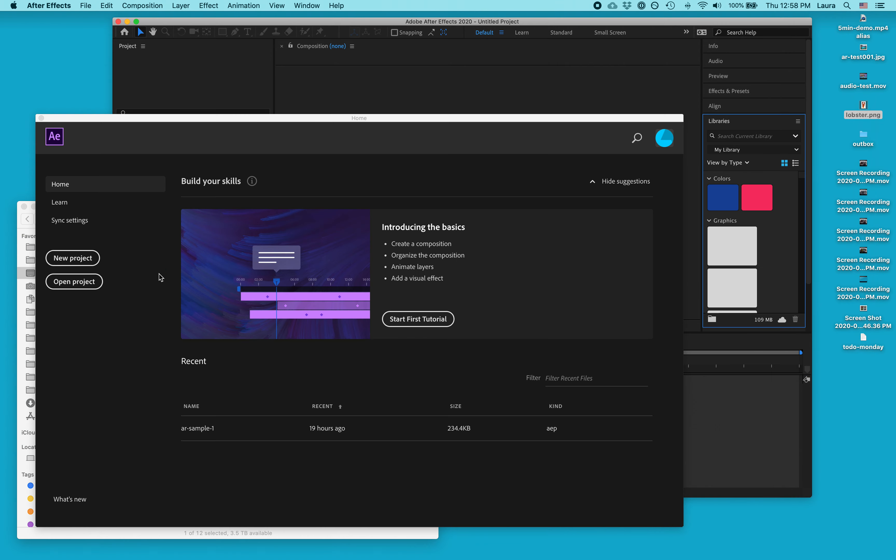
click(73, 258)
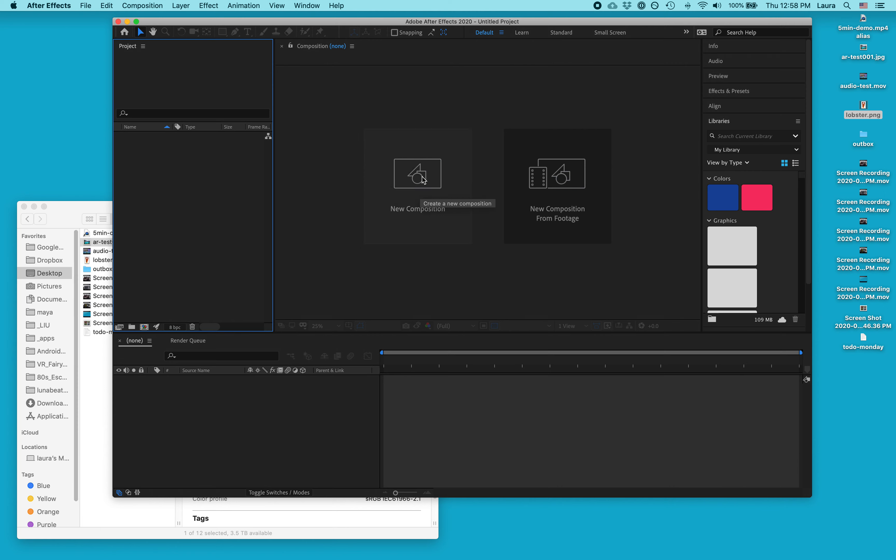
click(428, 189)
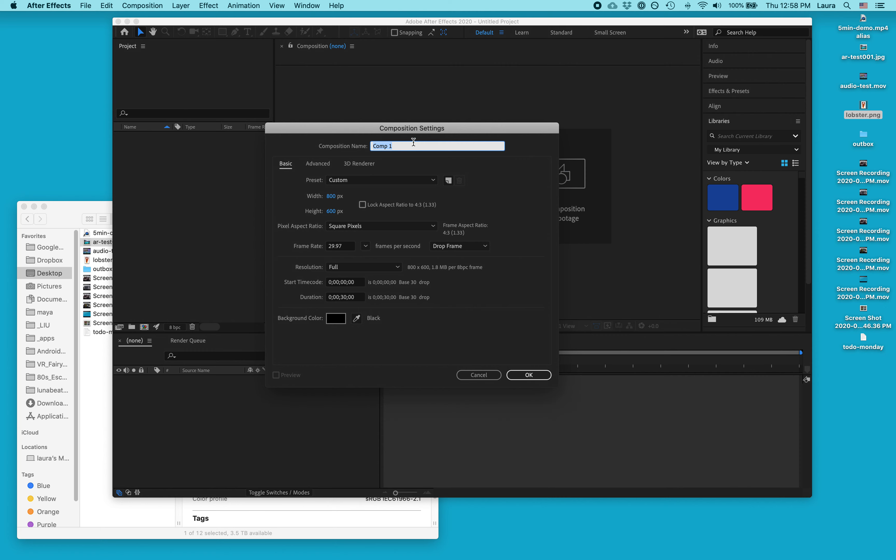
text(Test1)
click(80, 218)
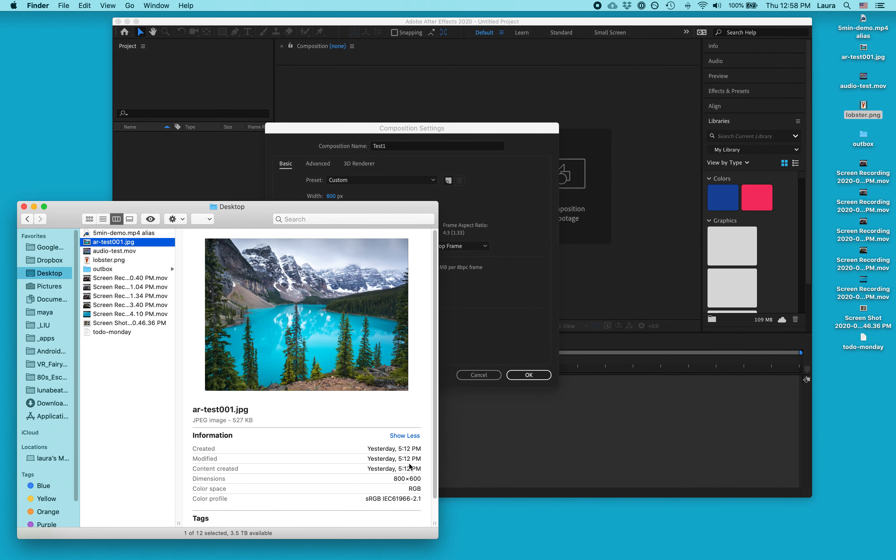
click(537, 308)
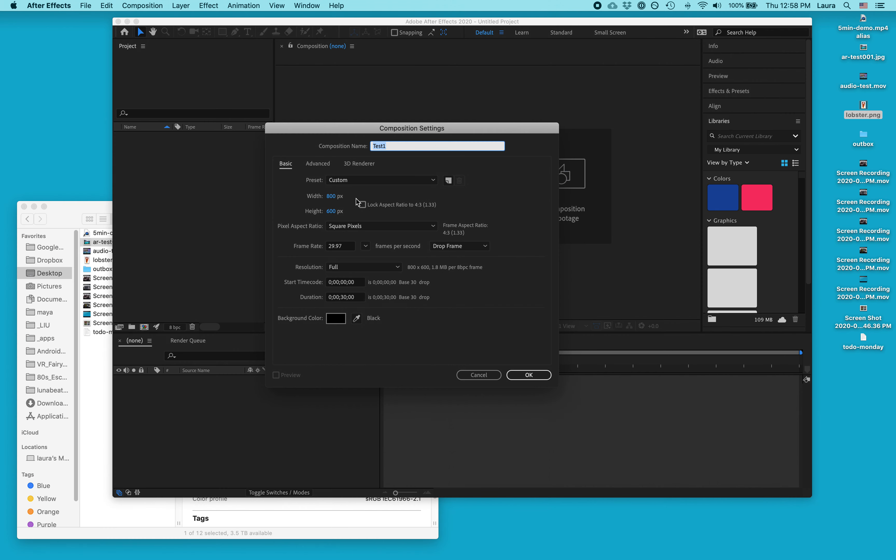
click(80, 207)
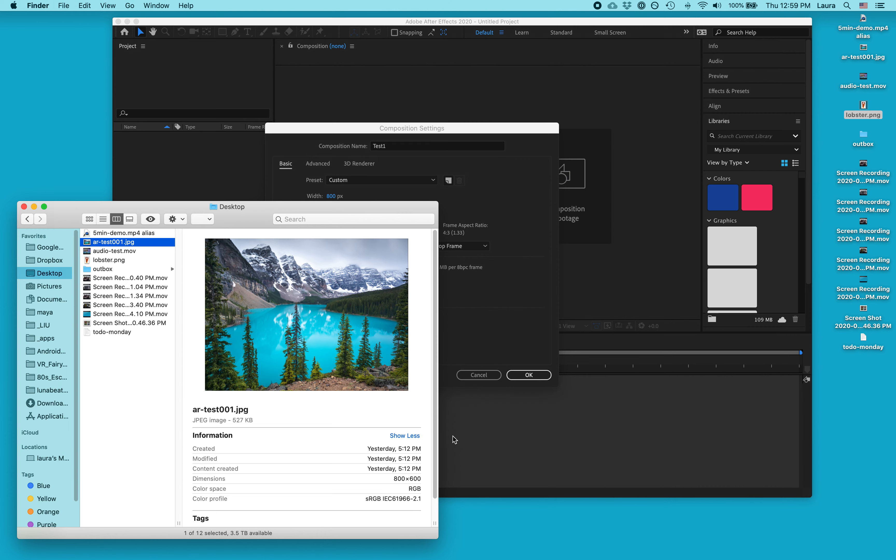
click(512, 322)
click(538, 375)
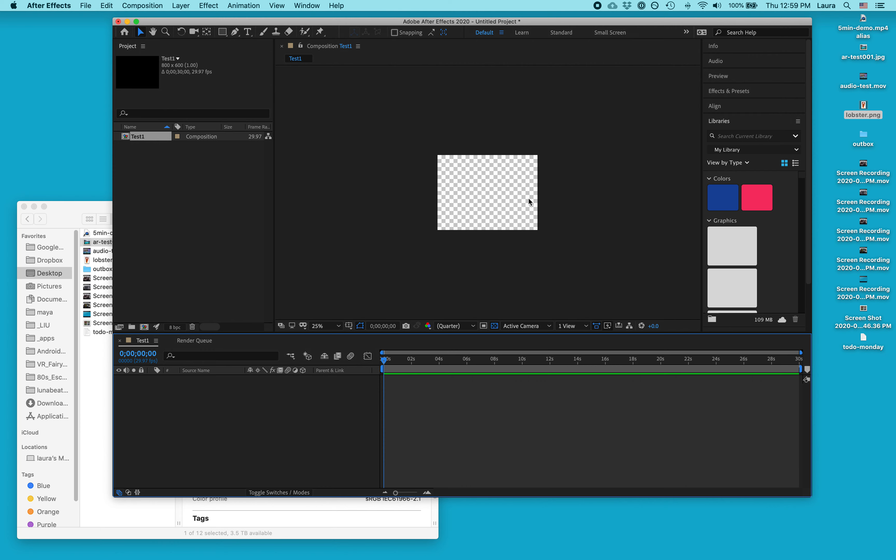
- Turn off the transparency grid in the Test1 composition view
scroll(507, 233, up, 4)
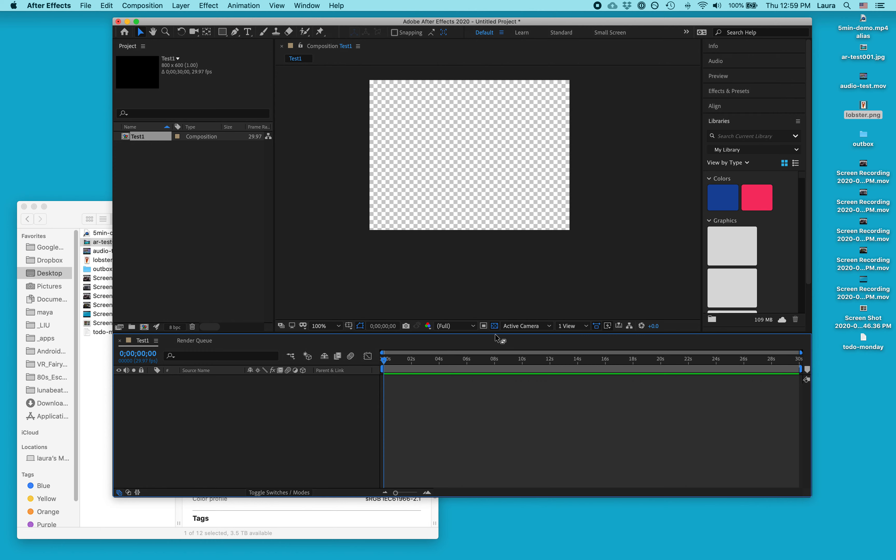
click(495, 327)
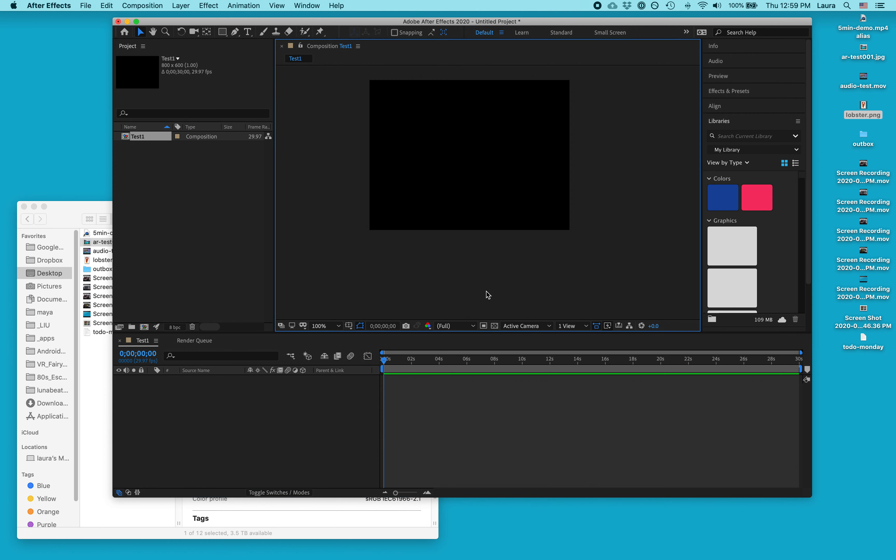
key(h)
drag(490, 190, 503, 227)
key(v)
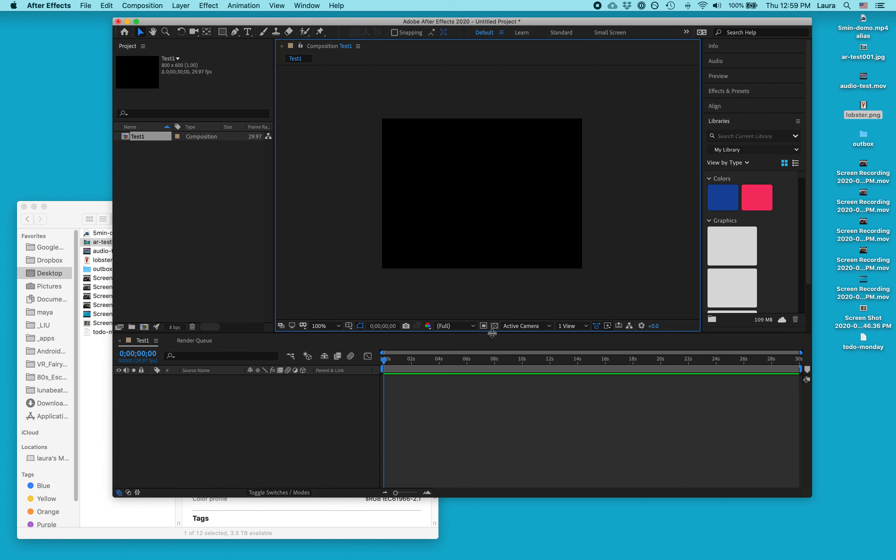
click(494, 325)
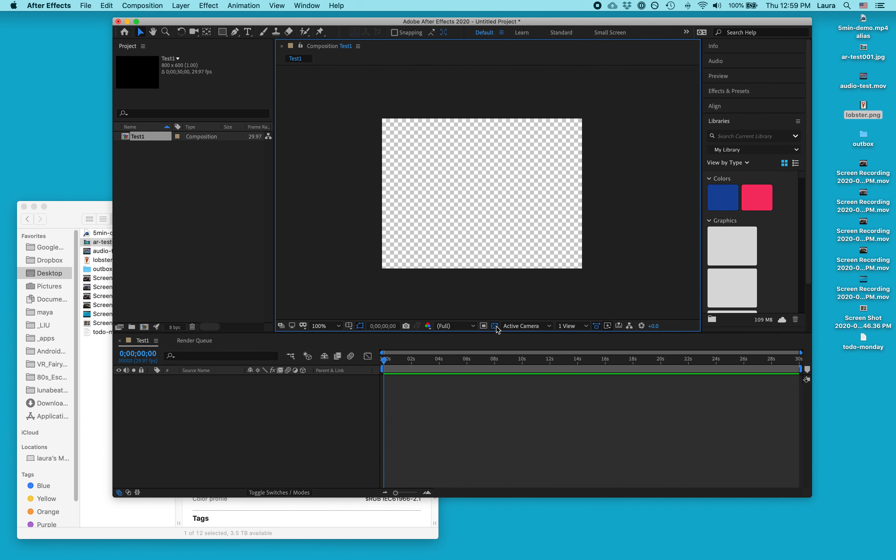
click(494, 325)
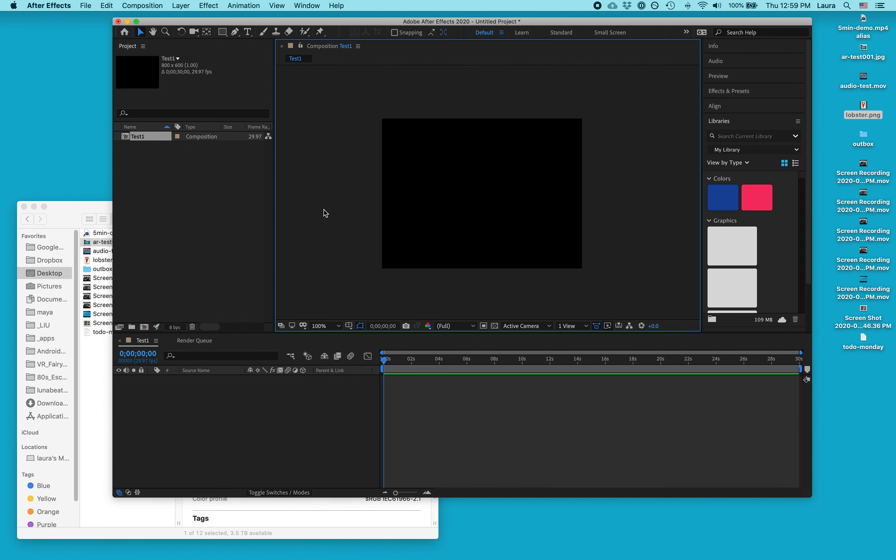
- Import ar-test001.jpg and lobster.png from the Desktop into the project
click(61, 207)
drag(63, 208, 252, 250)
drag(310, 288, 176, 191)
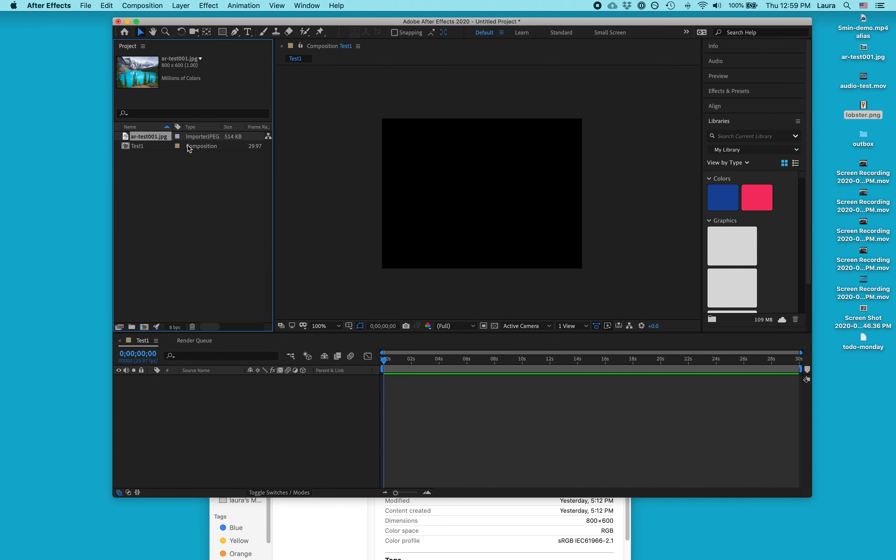
click(345, 557)
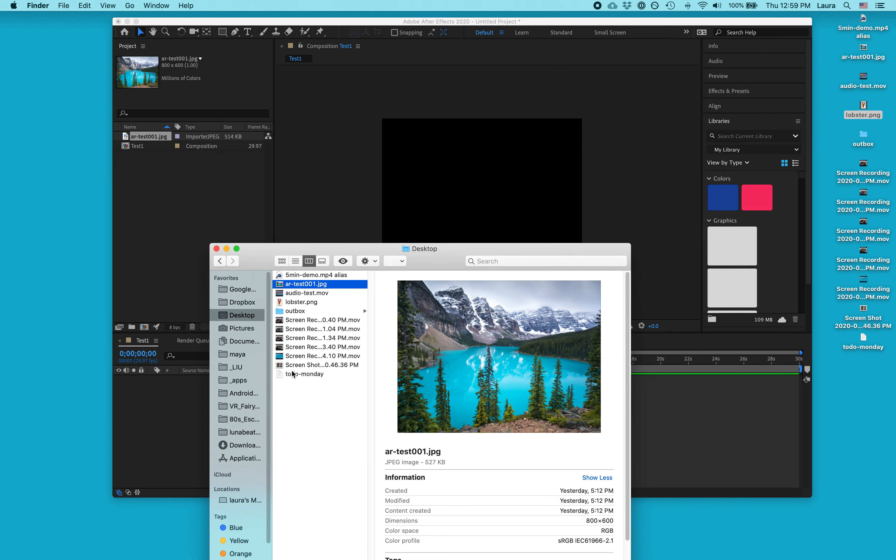
drag(298, 305, 163, 200)
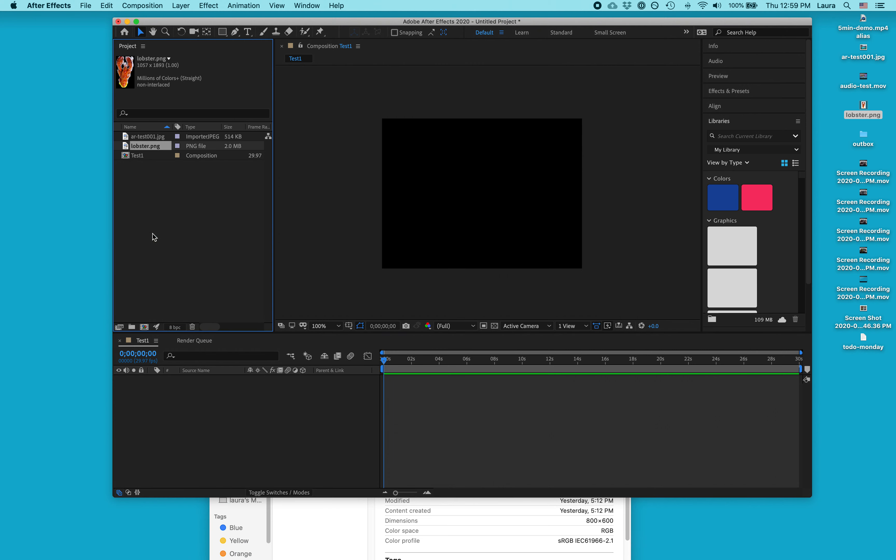
- Place ar-test001.jpg in the Test1 composition so that it fills the frame as the background
click(145, 220)
click(142, 137)
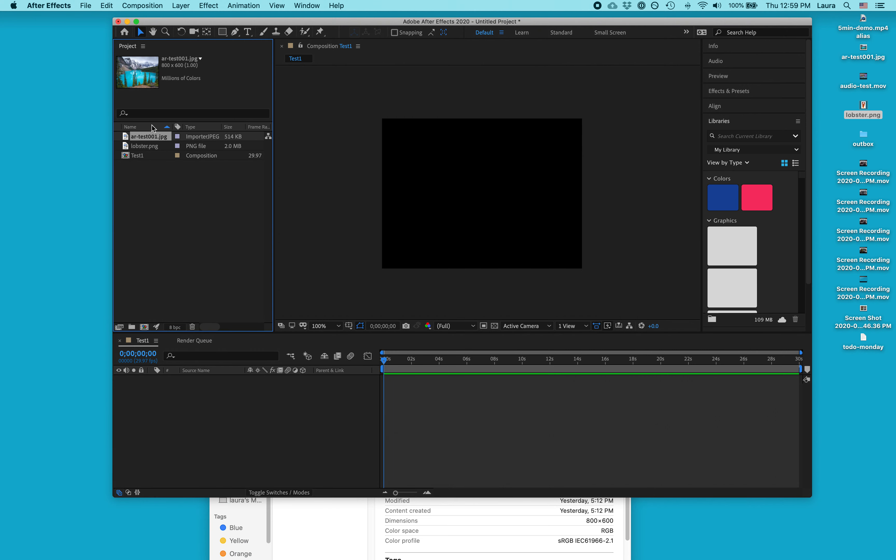
drag(146, 139, 483, 200)
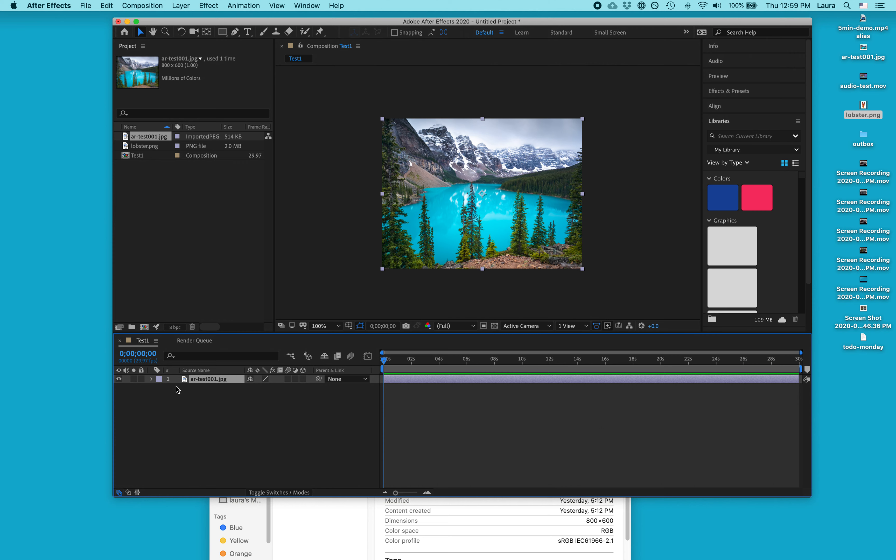
- Add lobster.png above the background layer, centred just above the frame's upper edge, and scale it down to about 13.3%
click(138, 148)
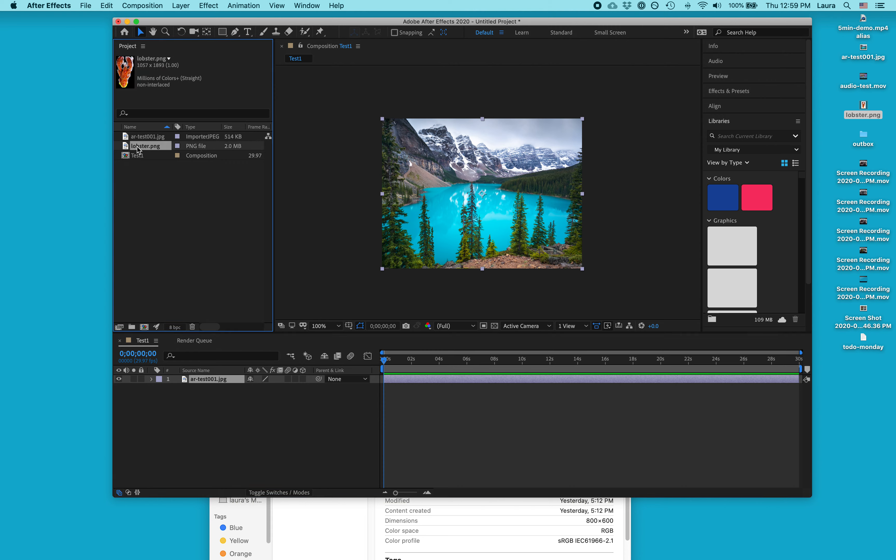
drag(137, 148, 480, 81)
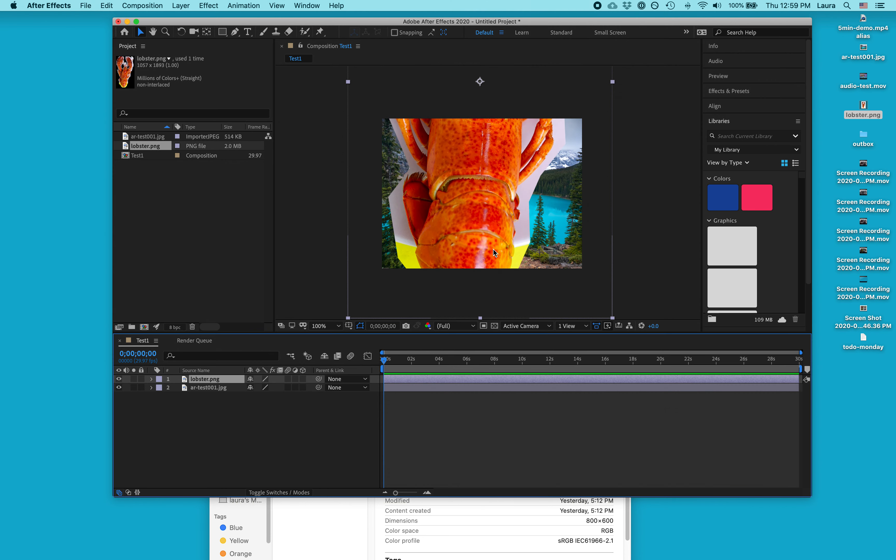
drag(613, 320, 503, 160)
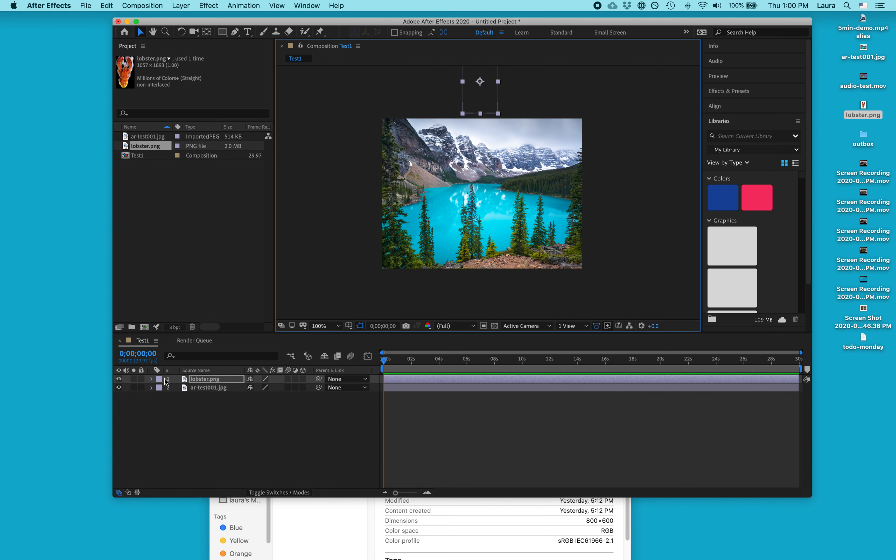
- Set starting Position and Rotation keyframes for the lobster.png layer at 0;00;00;00
click(152, 380)
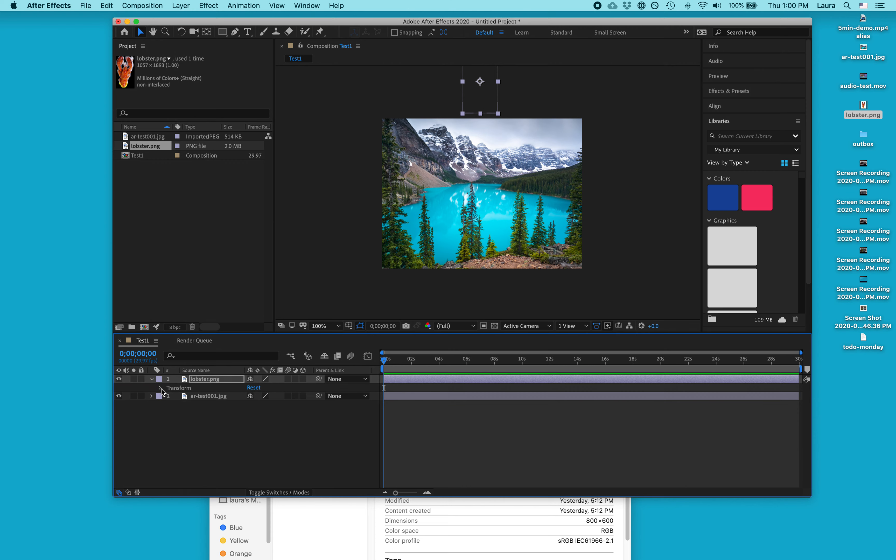
click(161, 388)
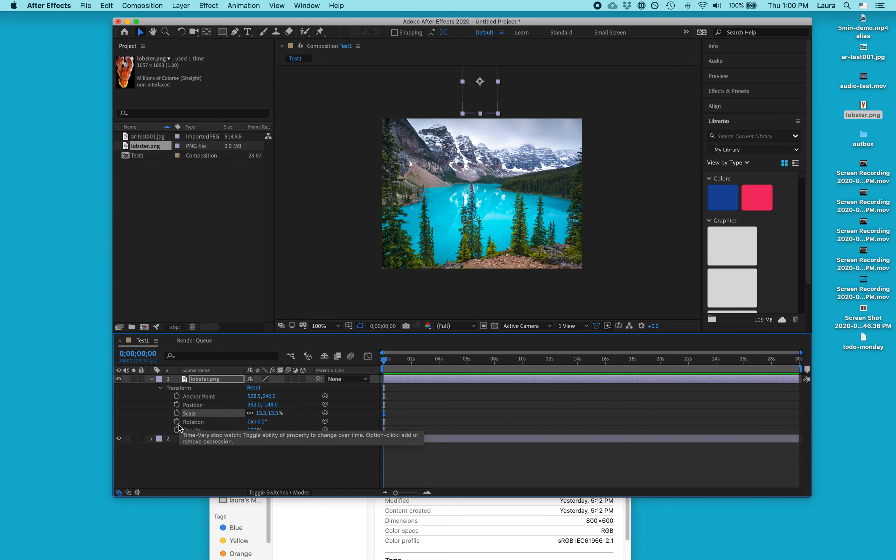
click(177, 405)
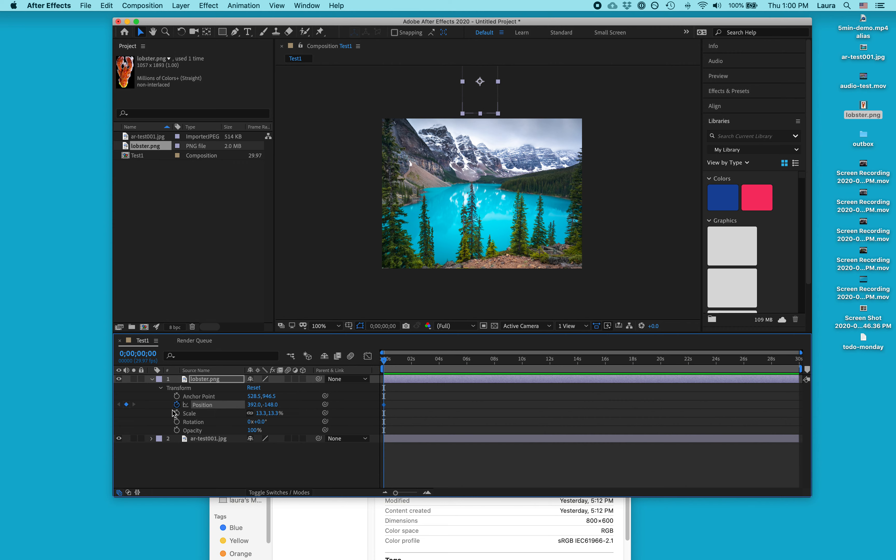
click(176, 421)
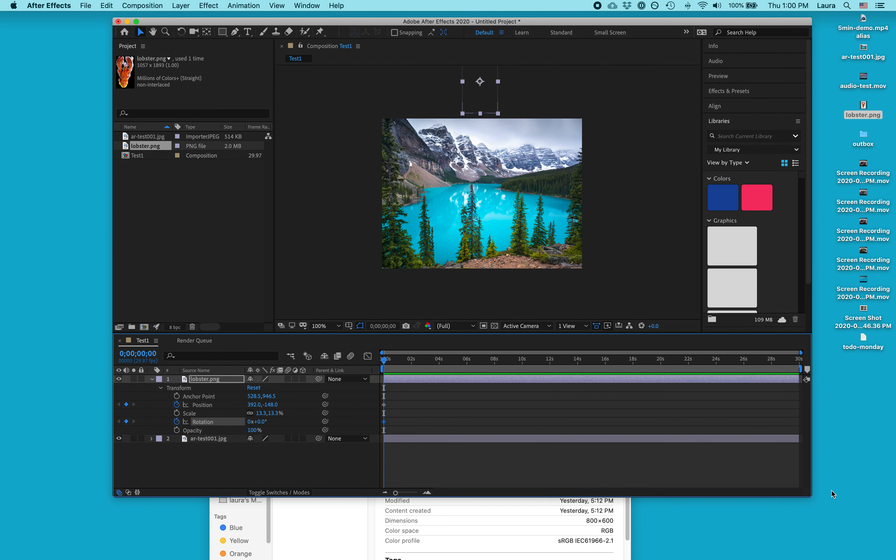
- End the work area at 10 seconds and, at 0;00;09;29, move the lobster straight down below the frame to about 408, 768
drag(813, 498, 859, 515)
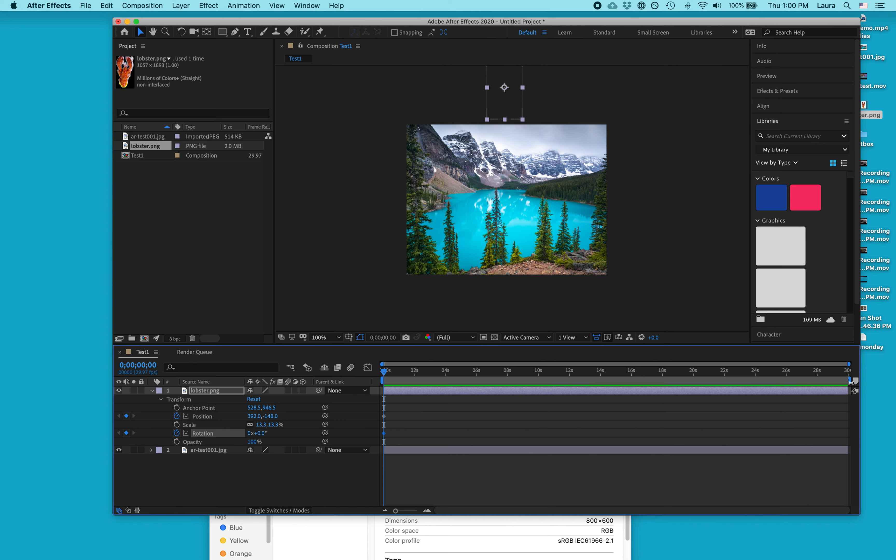
drag(849, 381, 541, 382)
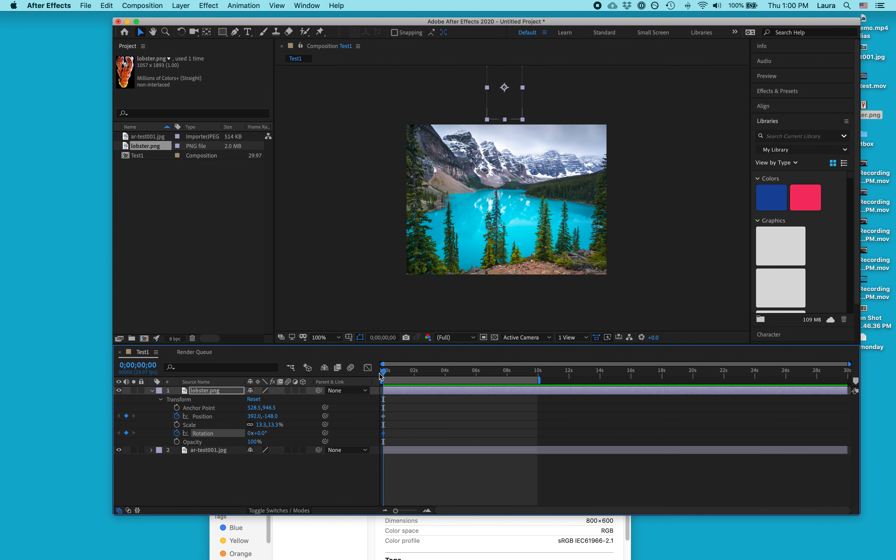
drag(385, 373, 537, 378)
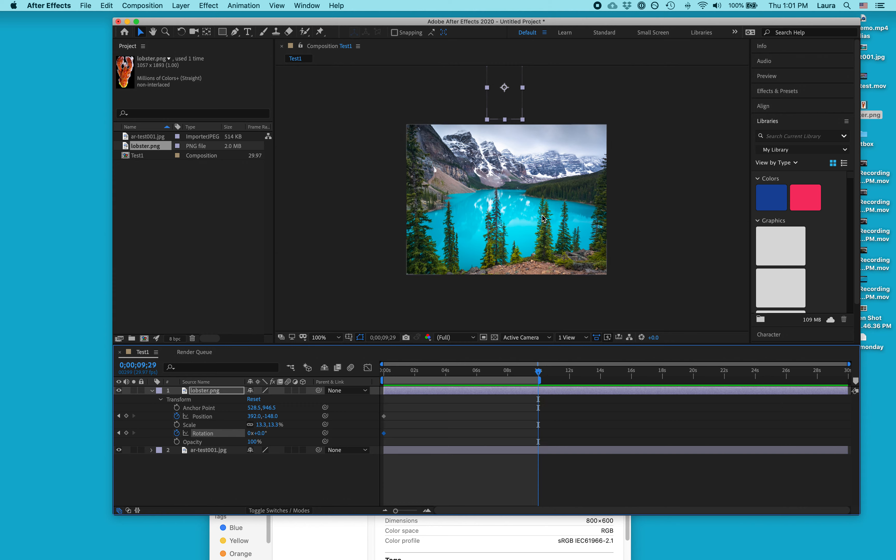
drag(506, 107, 510, 334)
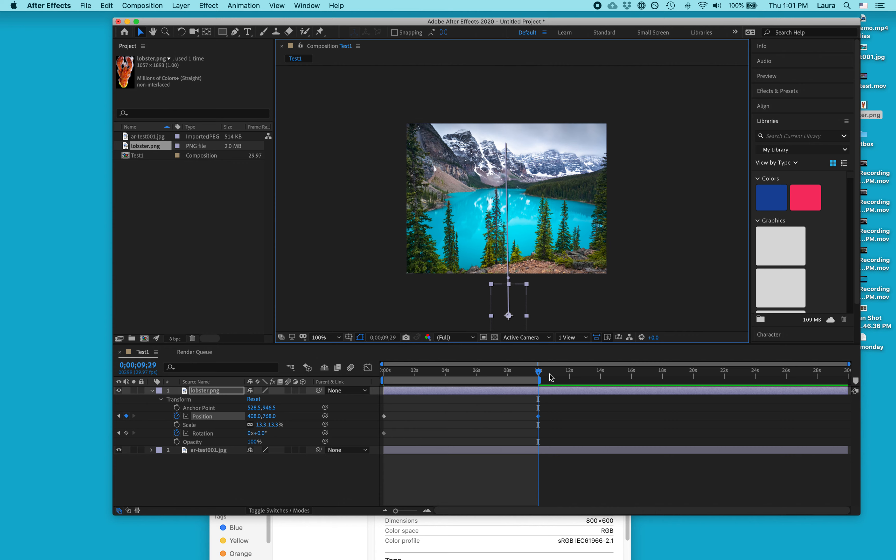
- Preview the lobster's falling animation from the start of the composition
click(537, 376)
drag(537, 375, 342, 371)
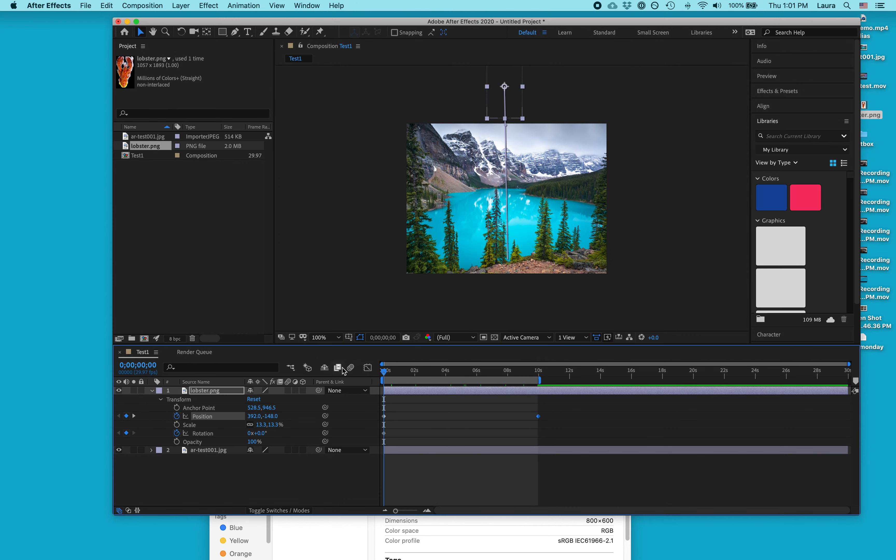
key(space)
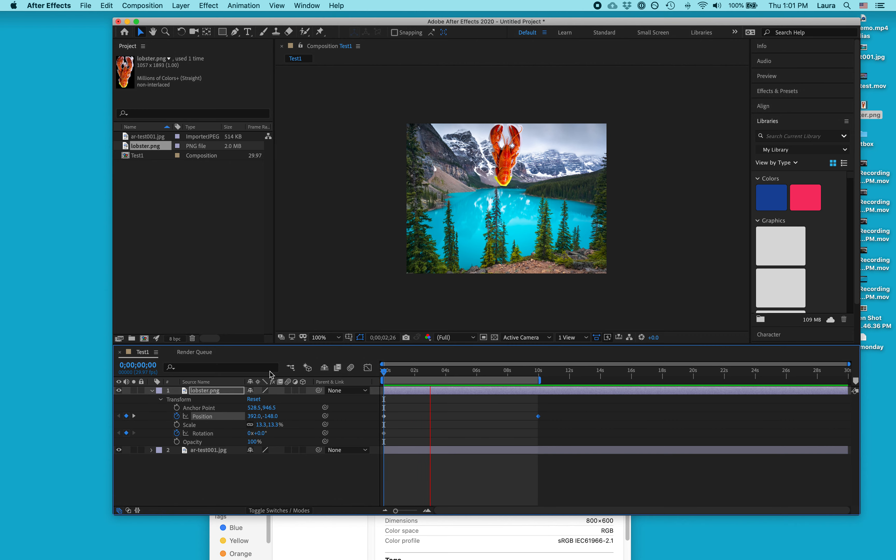
key(space)
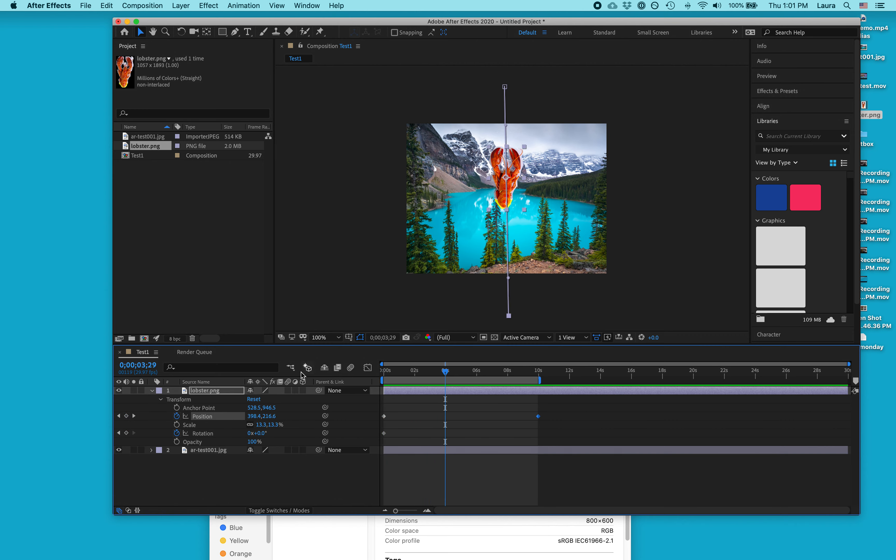
- Rotate the lobster with the Rotation tool to about 176.9° at 0;00;04;21 and about 359.3° at 0;00;09;29
click(449, 371)
drag(449, 371, 460, 372)
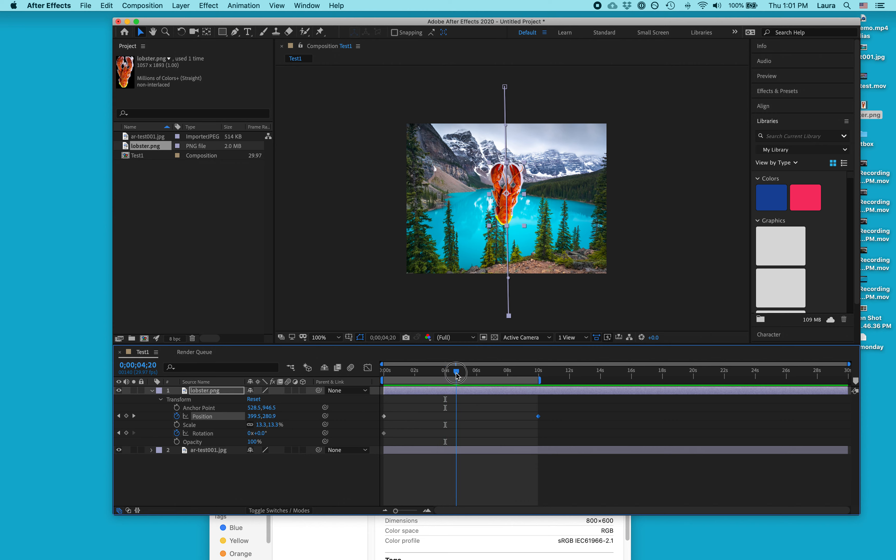
click(216, 436)
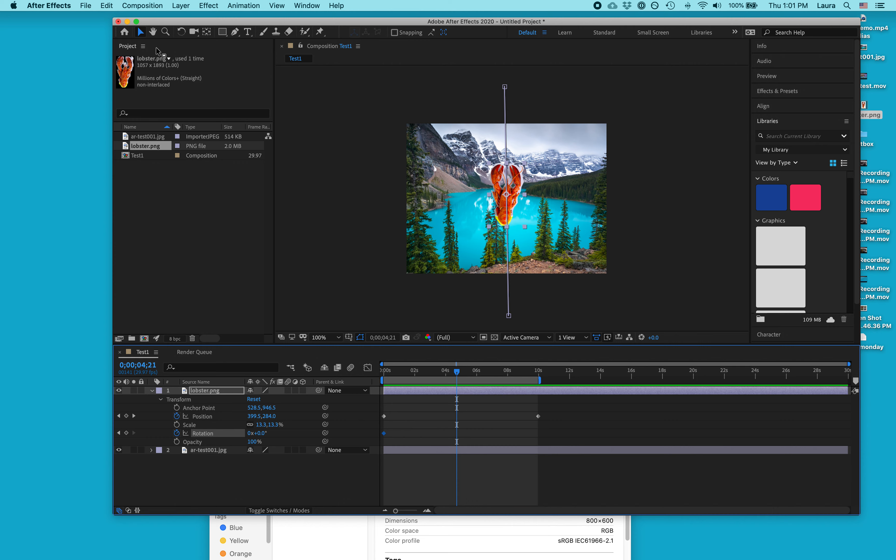
click(181, 32)
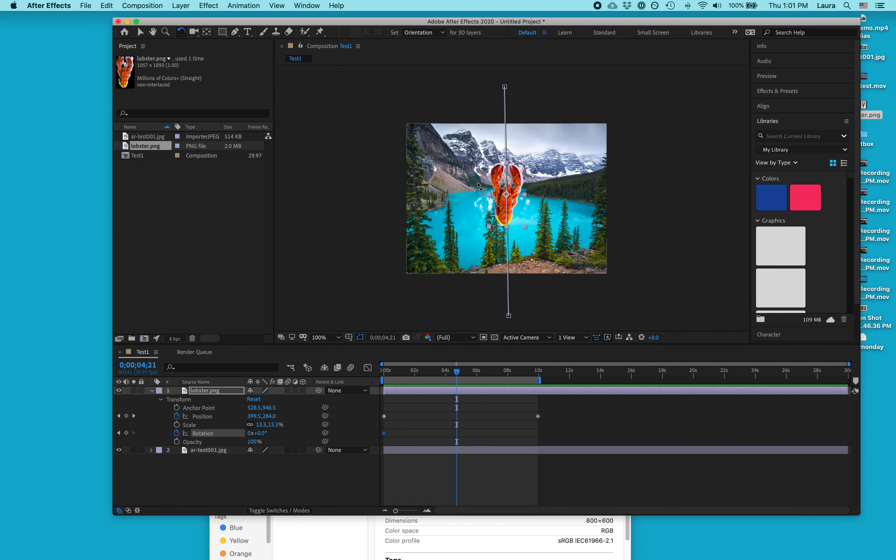
drag(528, 168, 484, 239)
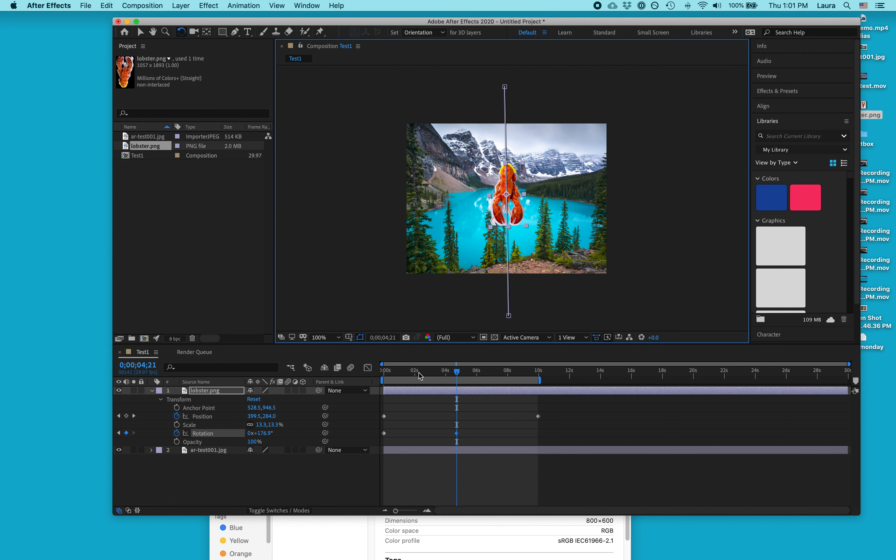
drag(421, 375, 538, 388)
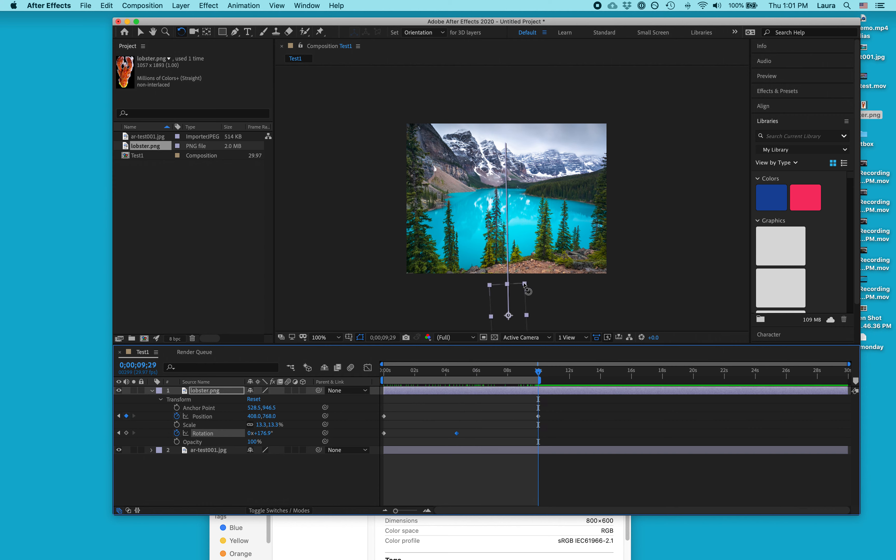
drag(526, 289, 485, 354)
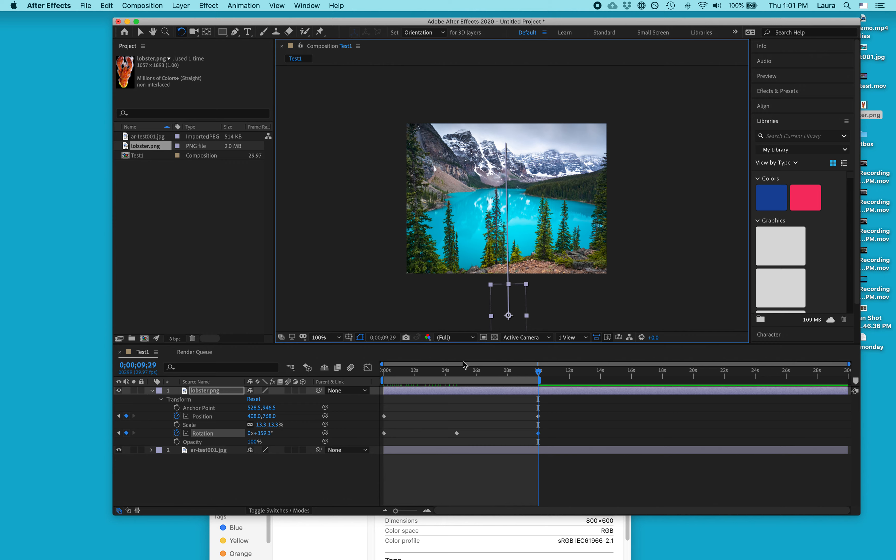
- Preview the lobster's combined falling and rotating animation from 0;00;00;00, stop playback and deselect the layer
drag(384, 372, 325, 385)
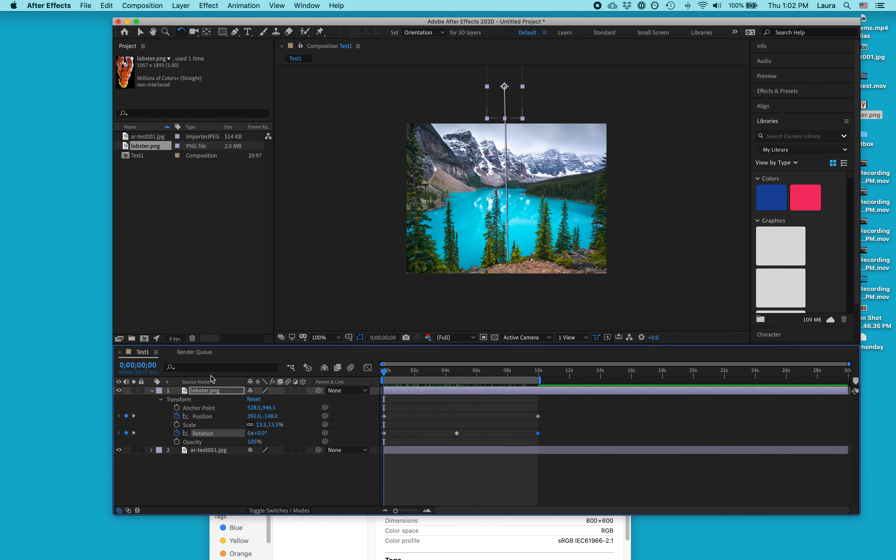
key(space)
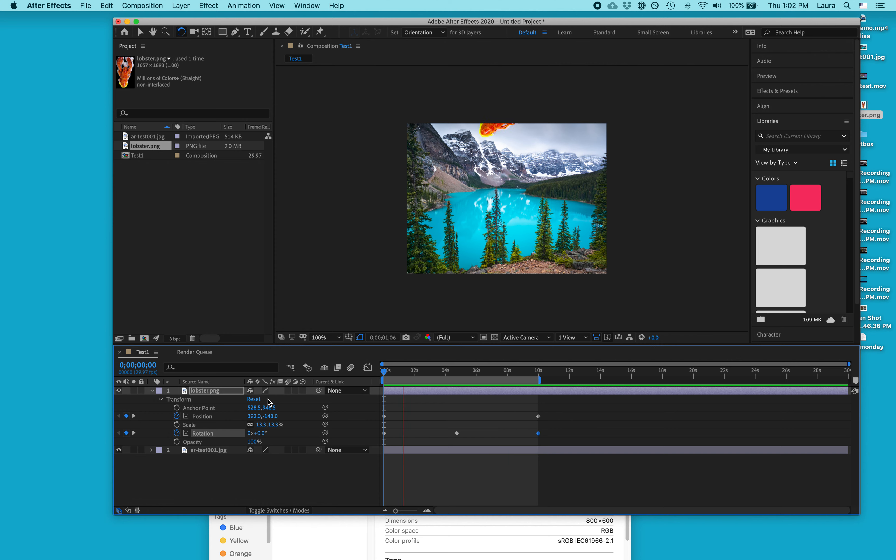
key(space)
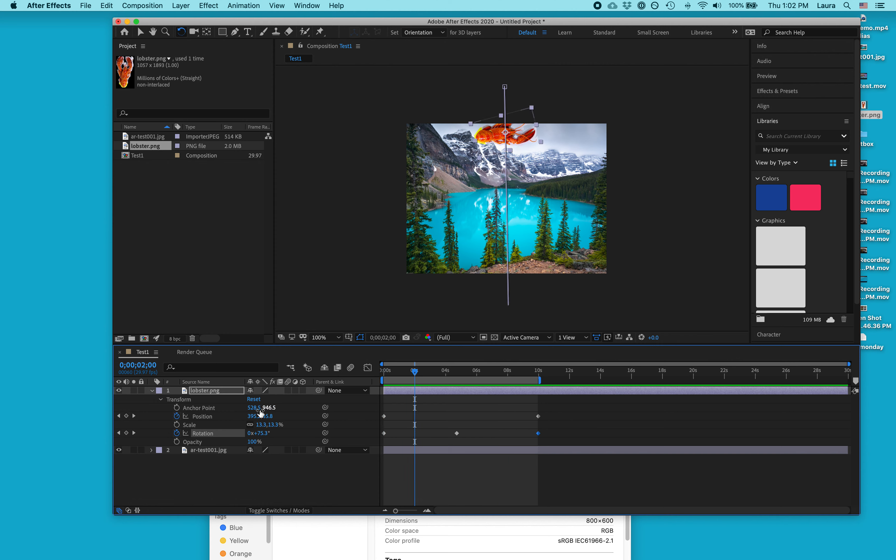
click(324, 289)
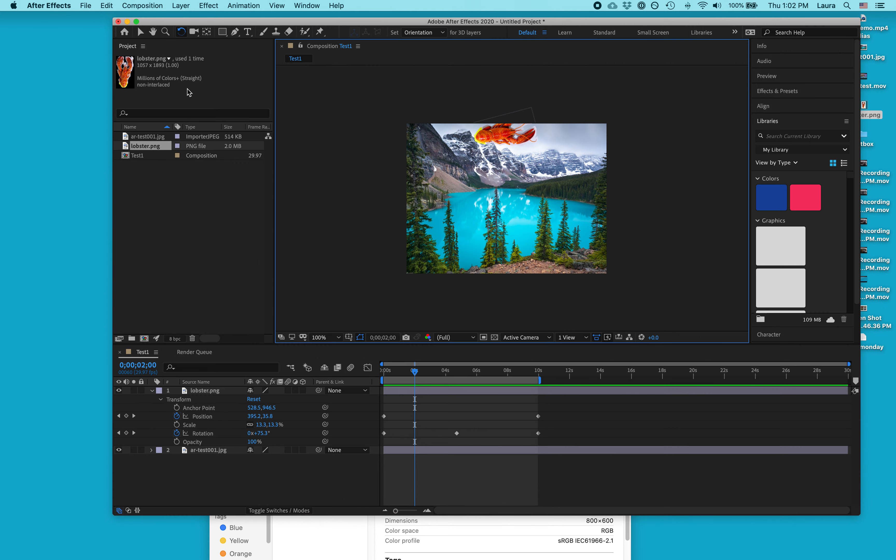
- Save the project as lobster_lake.aep in the "ar test 2" folder inside _LIU
key(super+s)
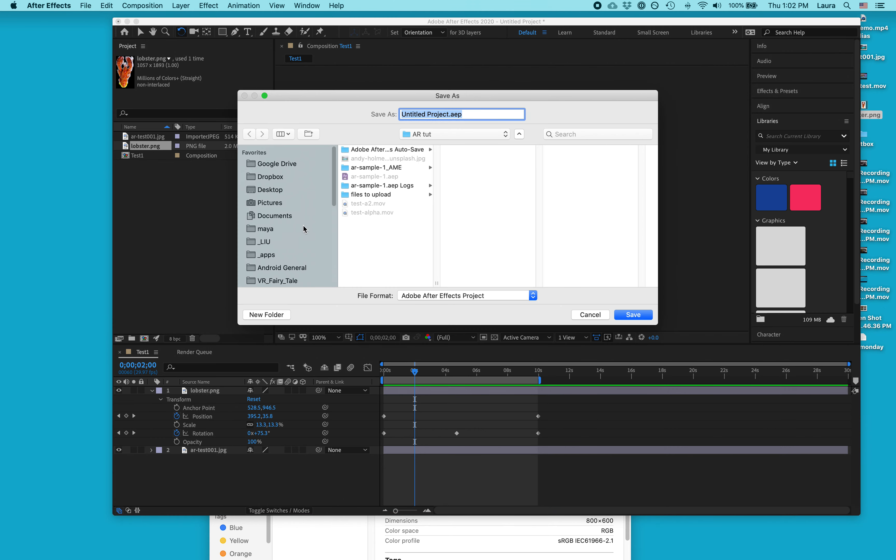
click(281, 241)
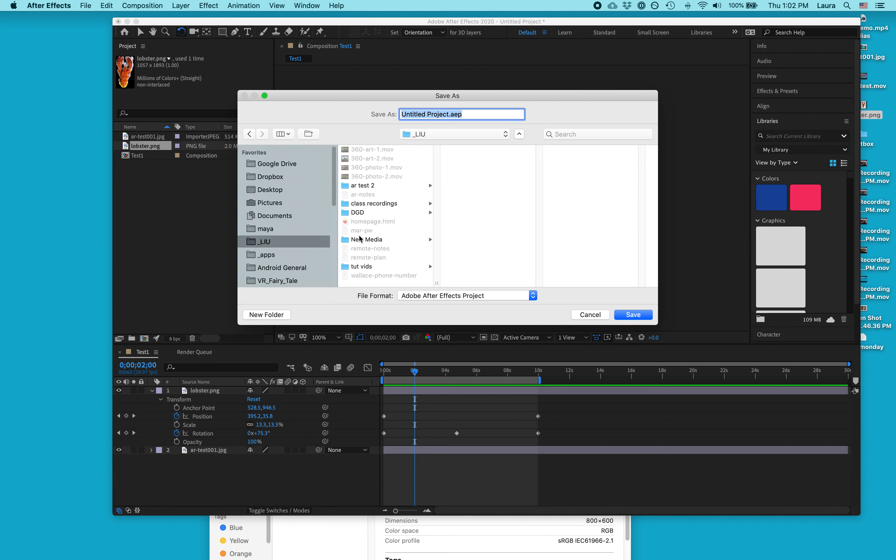
click(365, 187)
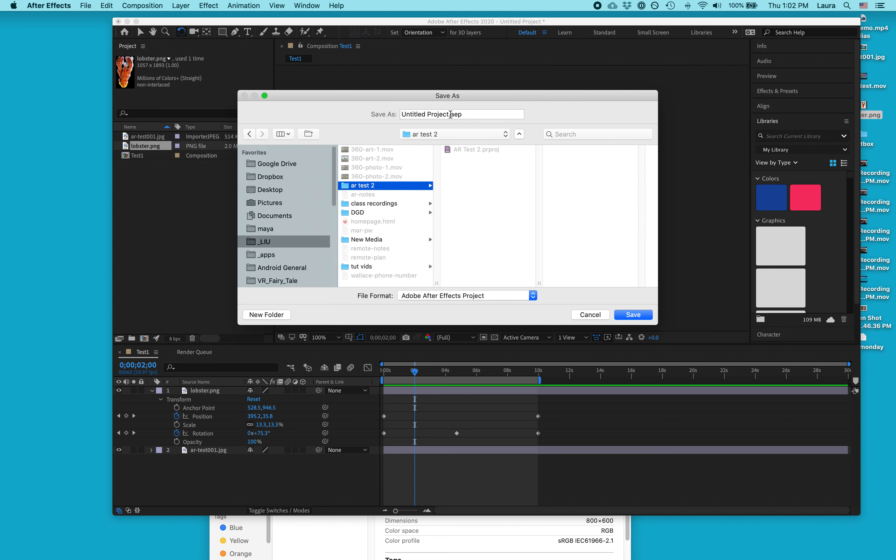
key(Tab)
text(lobs)
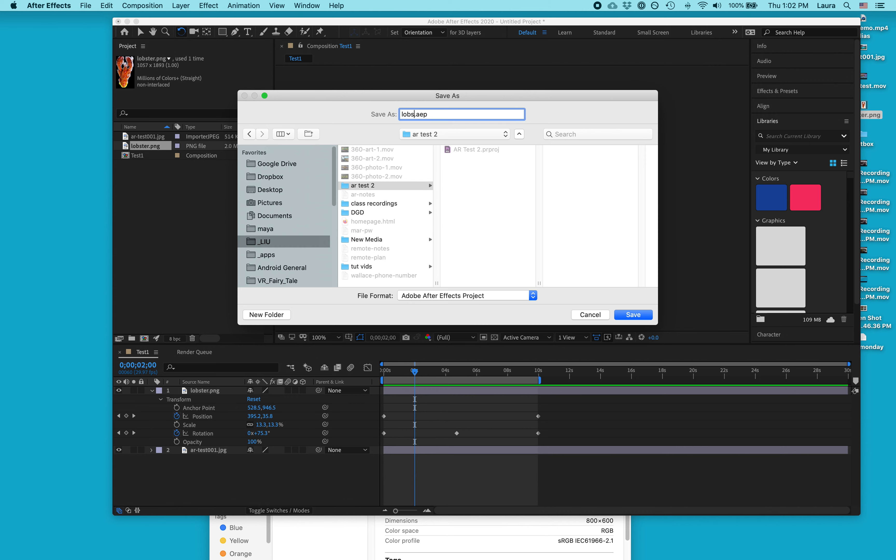
text(ter_lake)
key(Return)
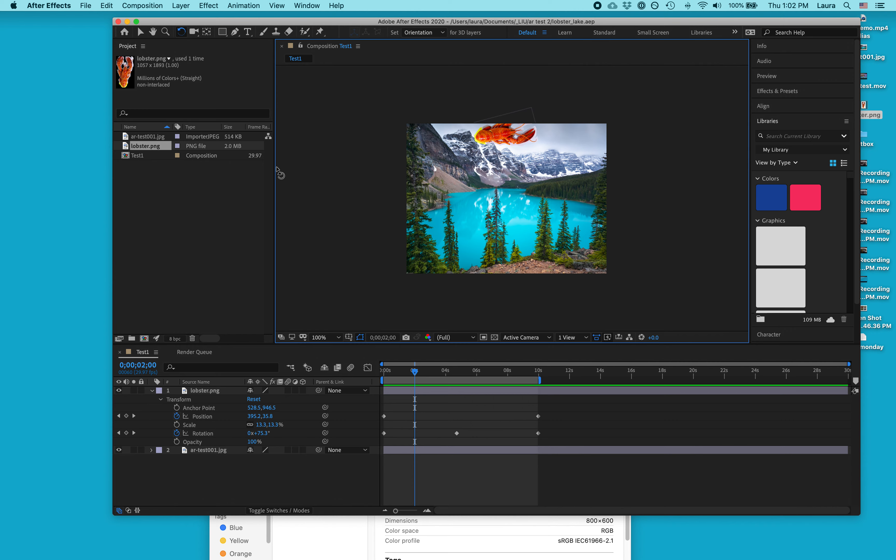
- Add the Test1 composition to the Render Queue and enlarge the queue area
click(245, 213)
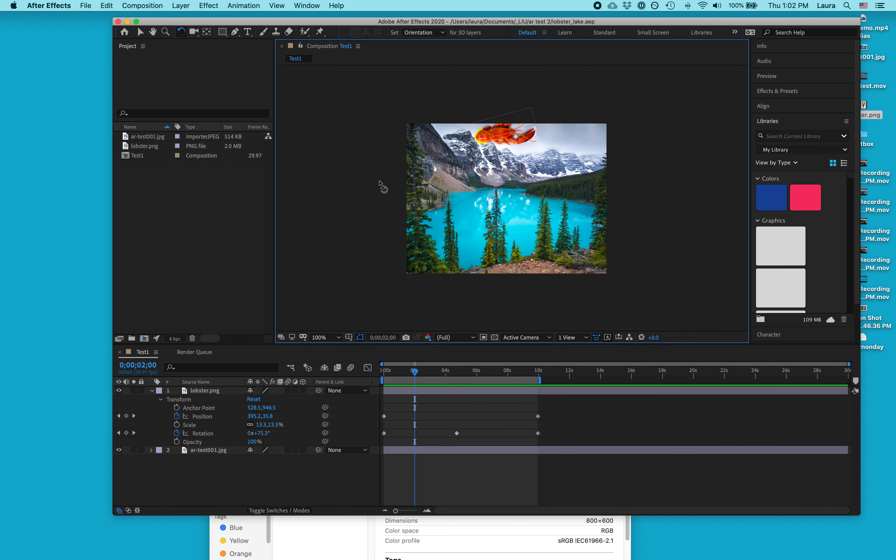
click(84, 5)
mouse_move(102, 146)
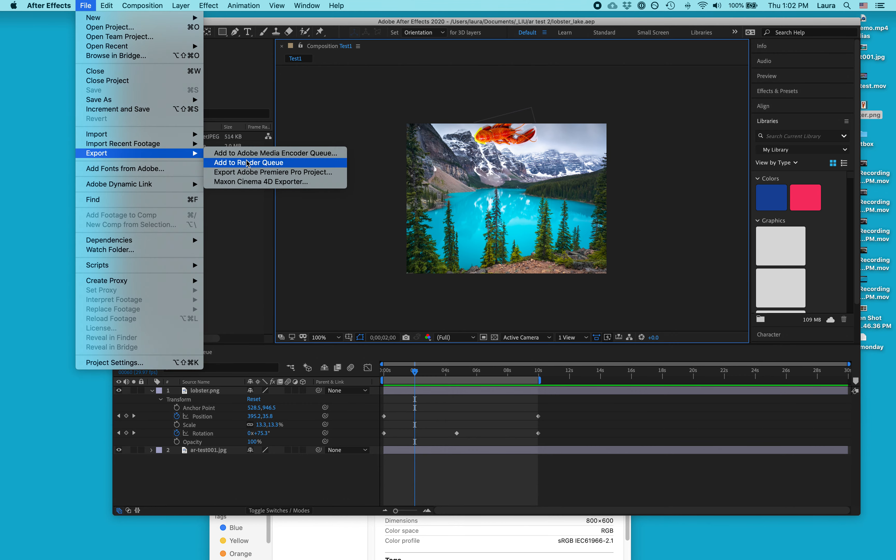
click(248, 162)
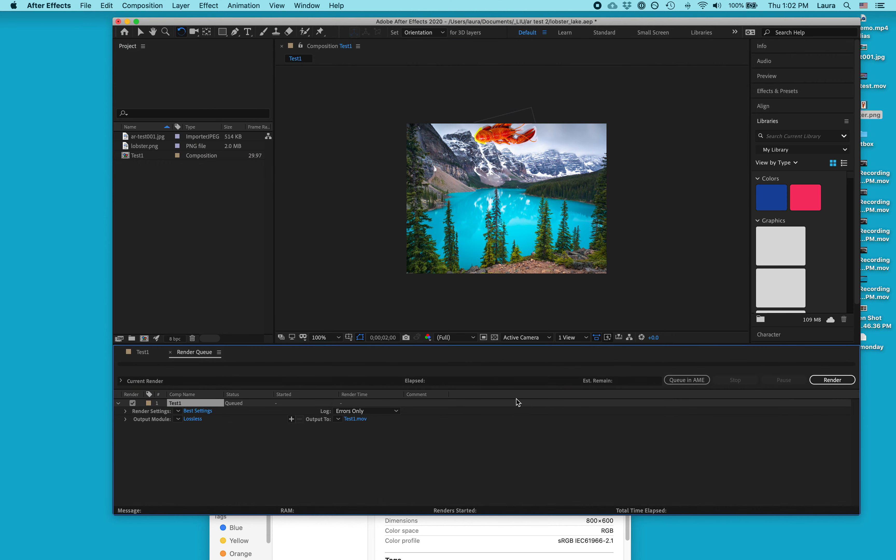
drag(490, 345, 460, 270)
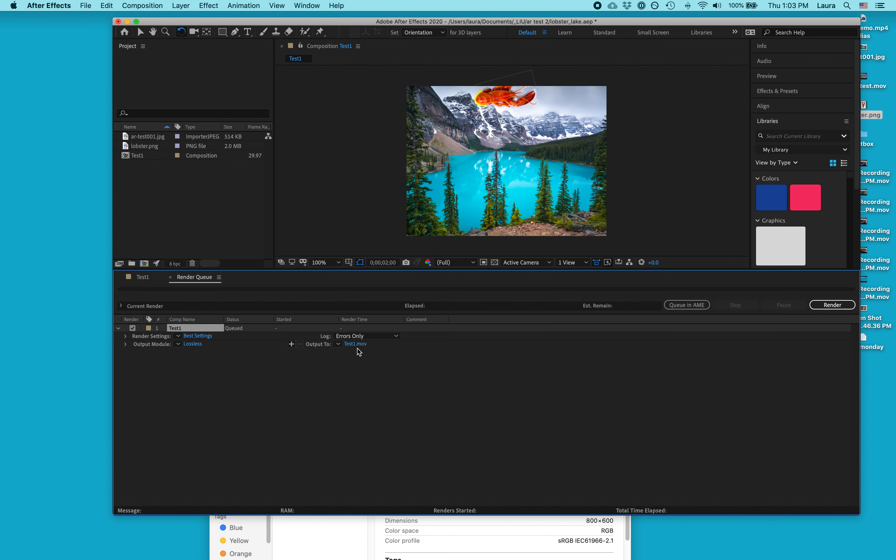
- Examine the output module presets and the format options in Output Module Settings for the Test1 render item
click(178, 337)
click(178, 344)
click(178, 343)
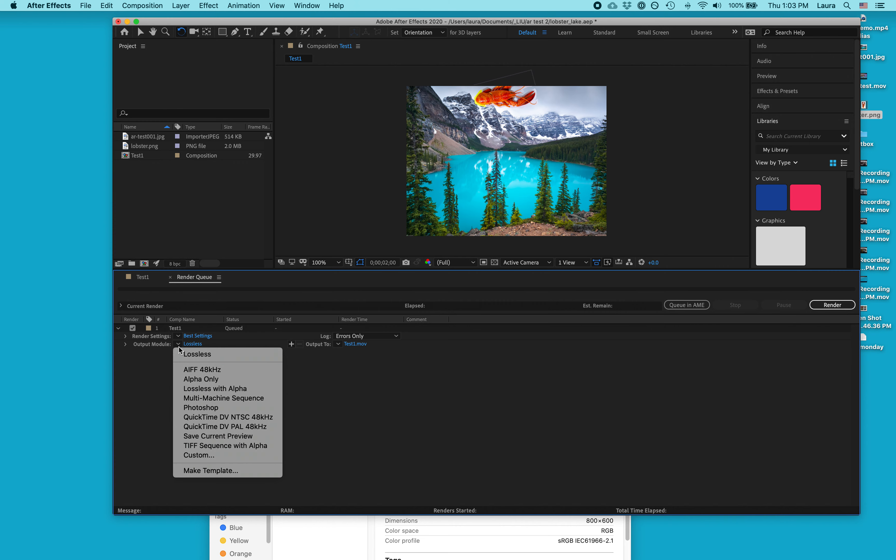
click(200, 350)
click(198, 345)
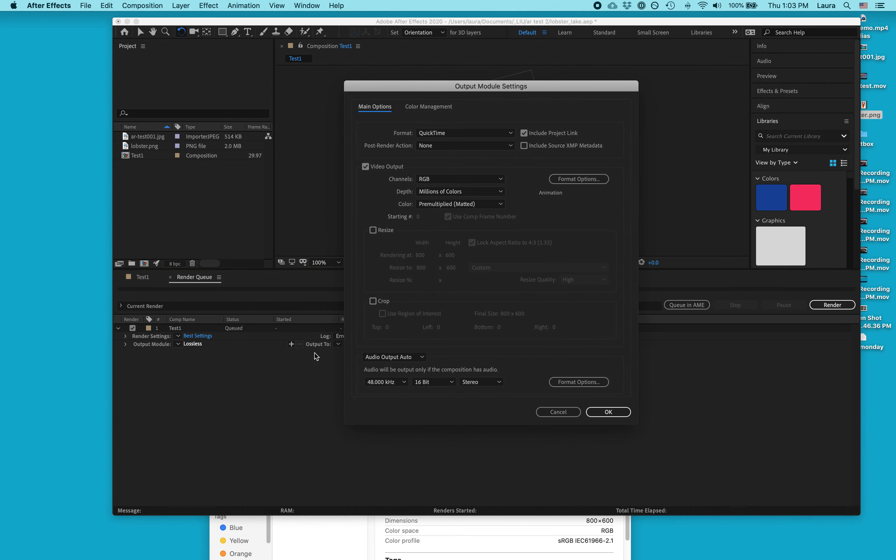
click(477, 139)
click(476, 136)
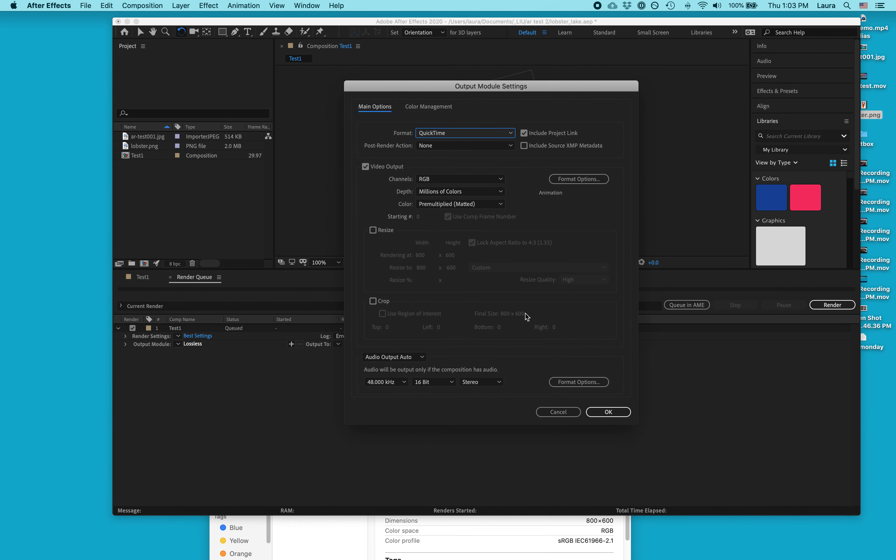
click(558, 412)
- Review the Test1 render item's detailed render settings, output module details, presets and output destination, then collapse the item
click(127, 344)
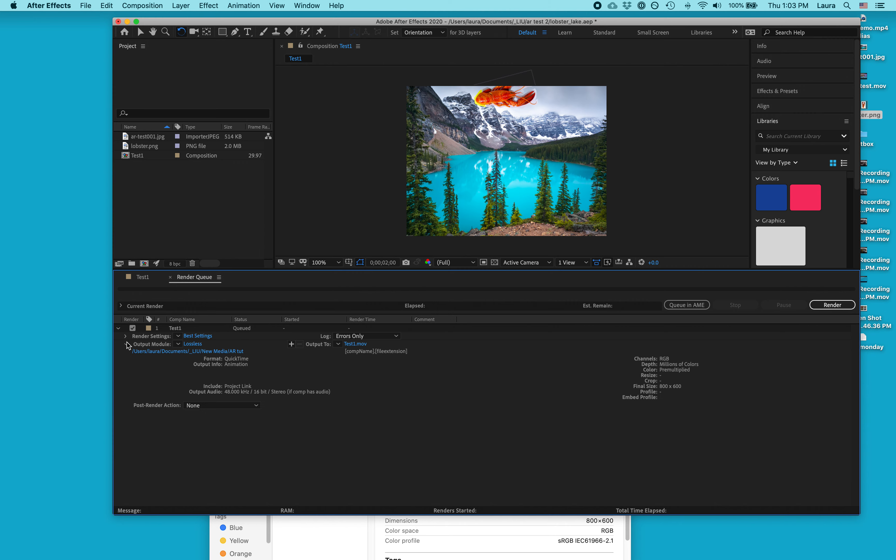
click(126, 337)
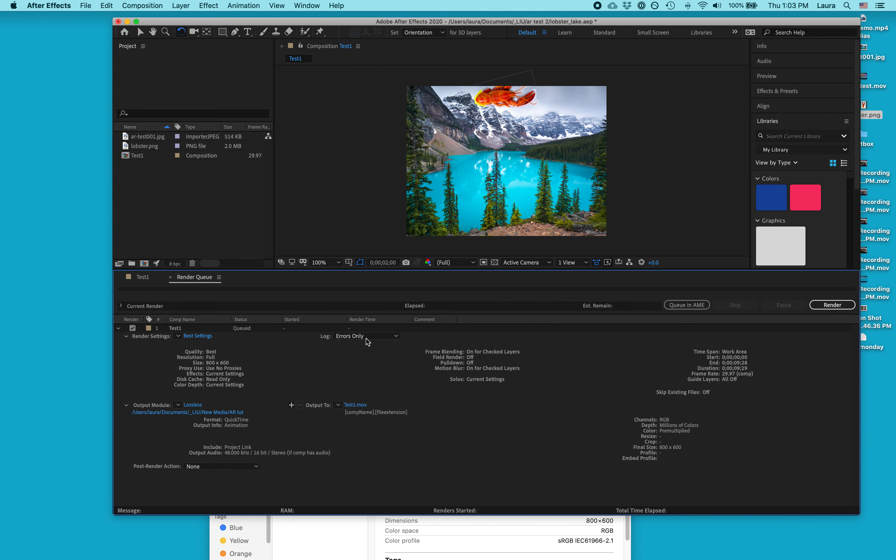
click(348, 405)
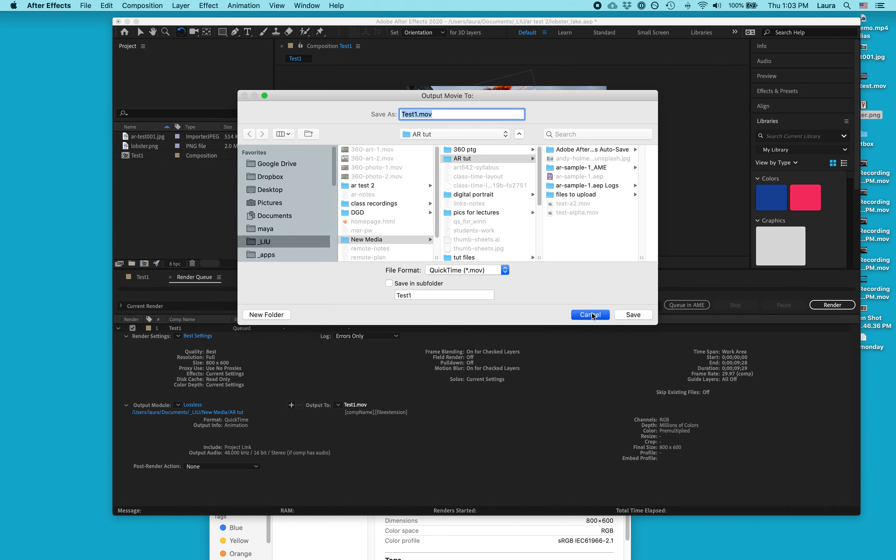
click(633, 314)
click(337, 405)
click(339, 406)
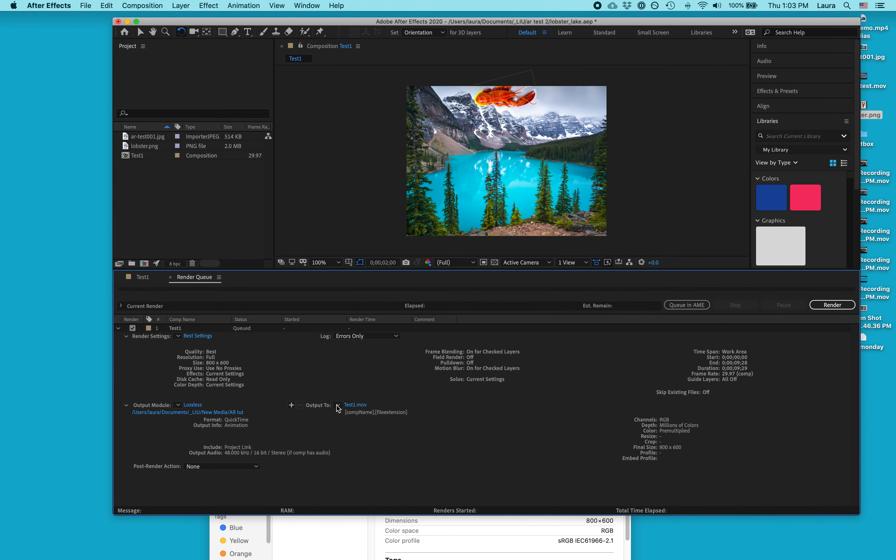
click(178, 405)
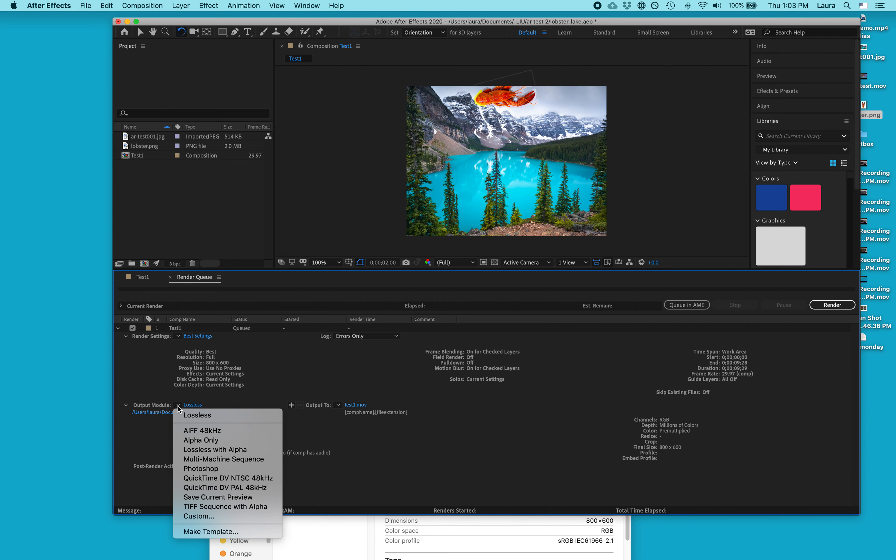
click(181, 409)
click(179, 337)
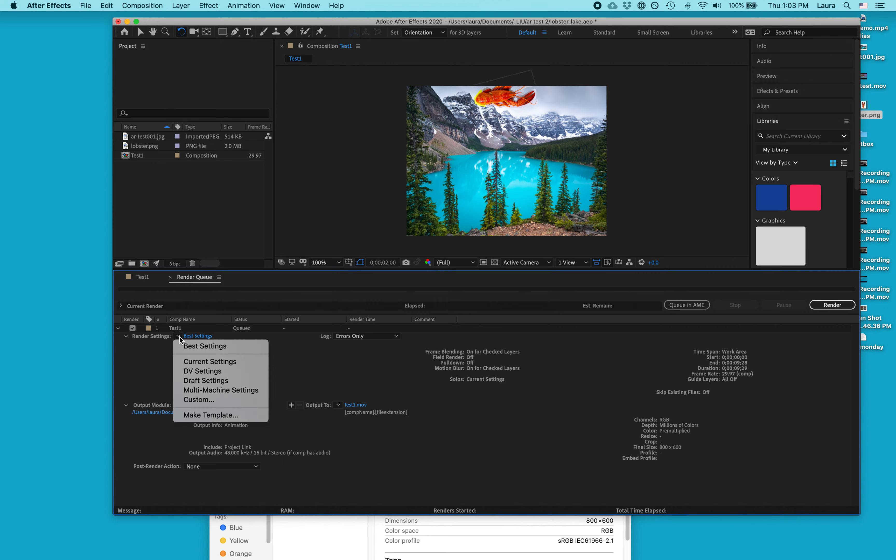
click(180, 339)
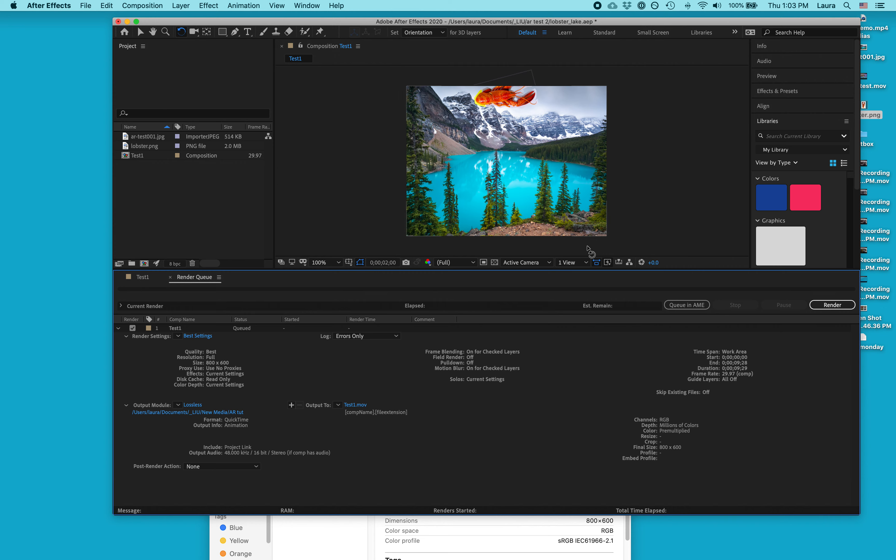
click(118, 329)
click(86, 5)
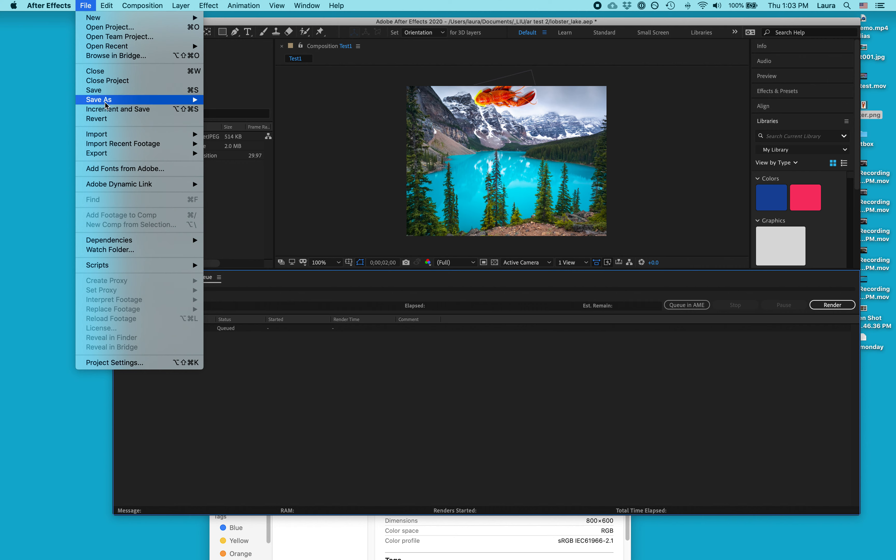
click(325, 149)
click(84, 4)
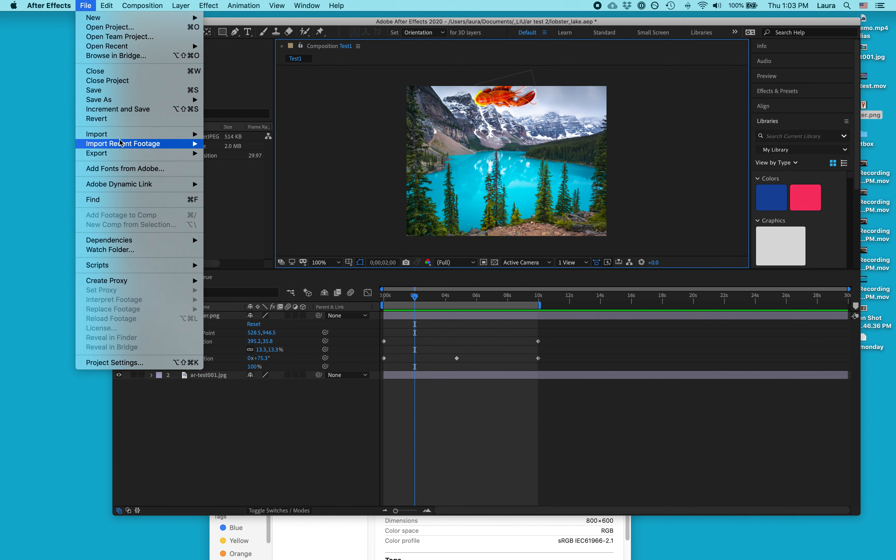
click(259, 155)
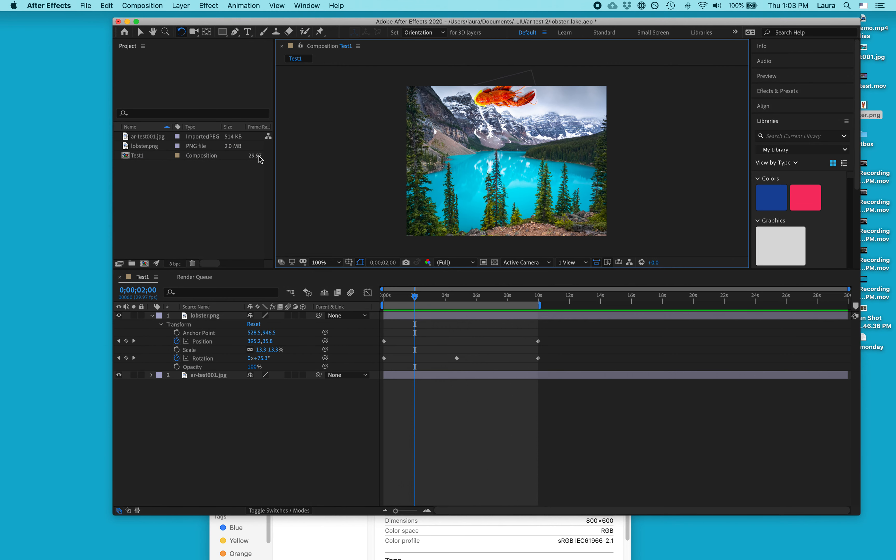
- Launch Adobe Media Encoder 2020 and move the After Effects window down out of the way
mouse_move(882, 287)
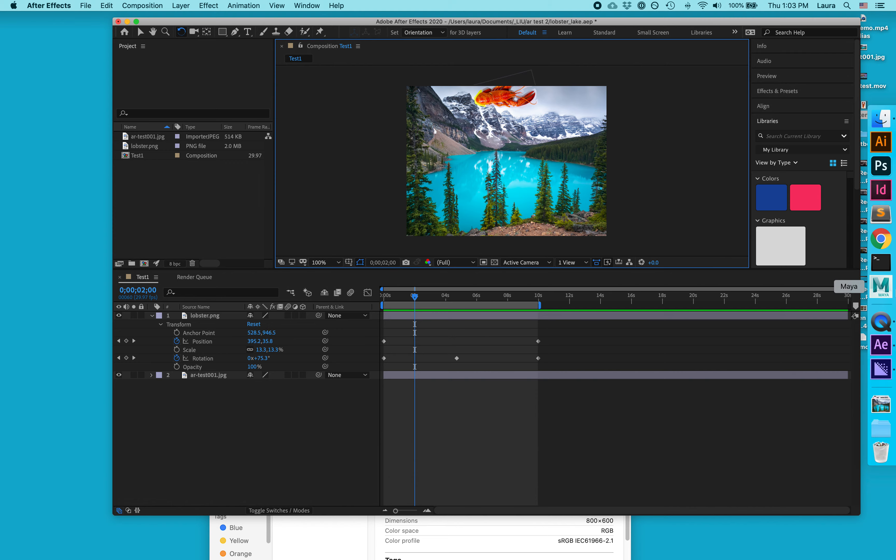
click(881, 376)
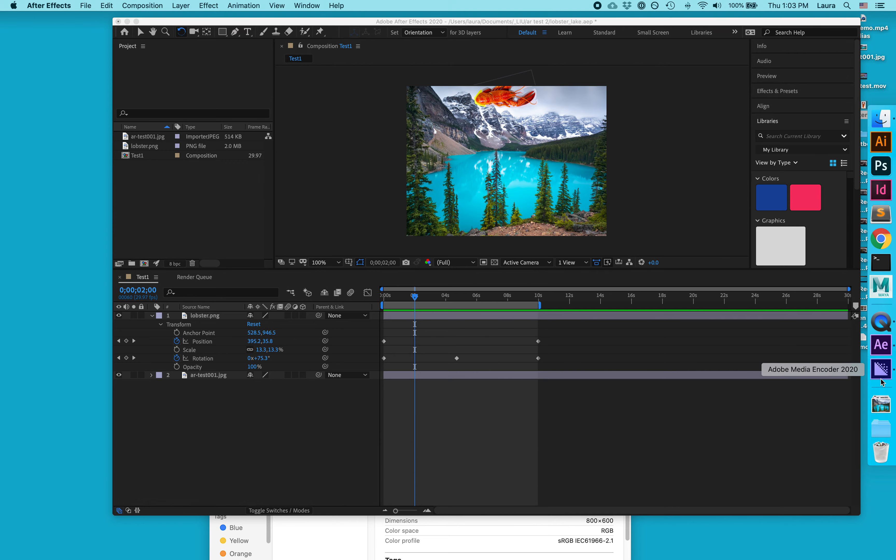
drag(388, 21, 390, 306)
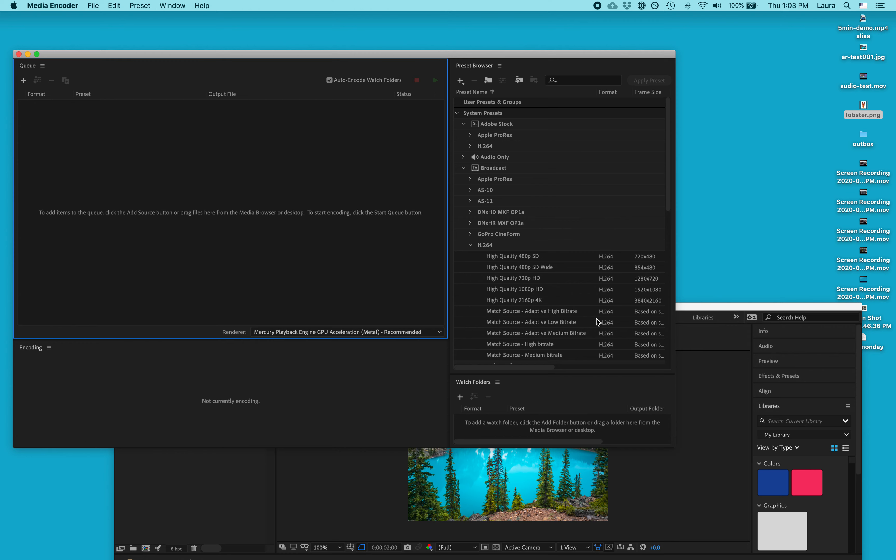
- Switch to After Effects, move its window back up, and allow it to access files in the Desktop folder
drag(703, 306, 781, 97)
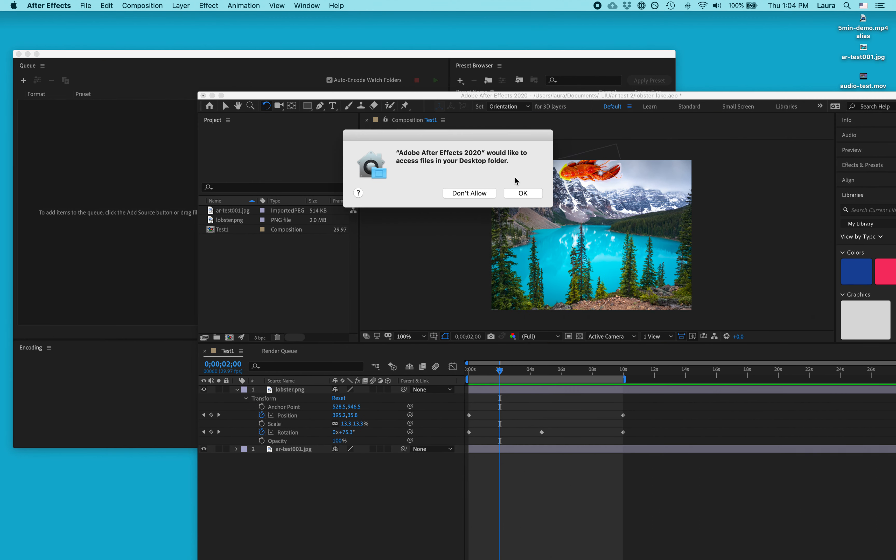
click(525, 198)
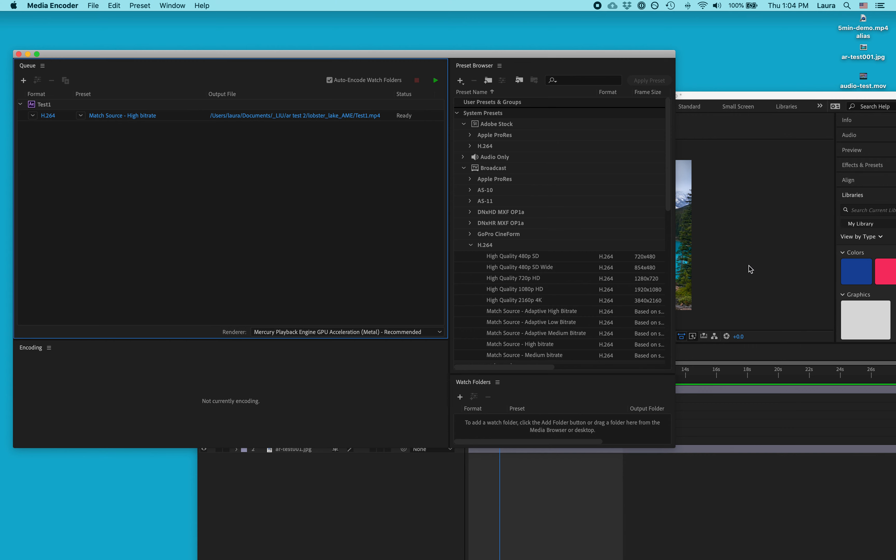
- In Media Encoder, choose the H.264 format and the Match Source - High bitrate preset for the queued Test1 composition
click(33, 116)
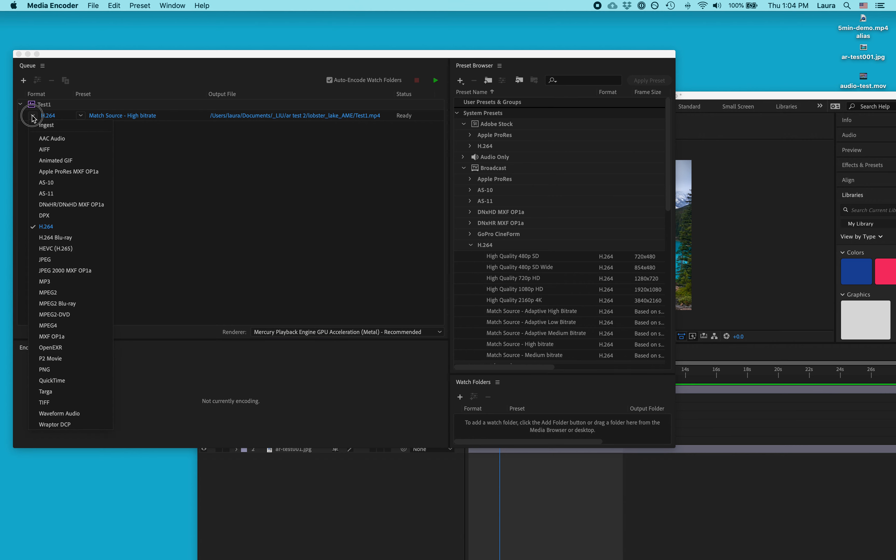
click(33, 115)
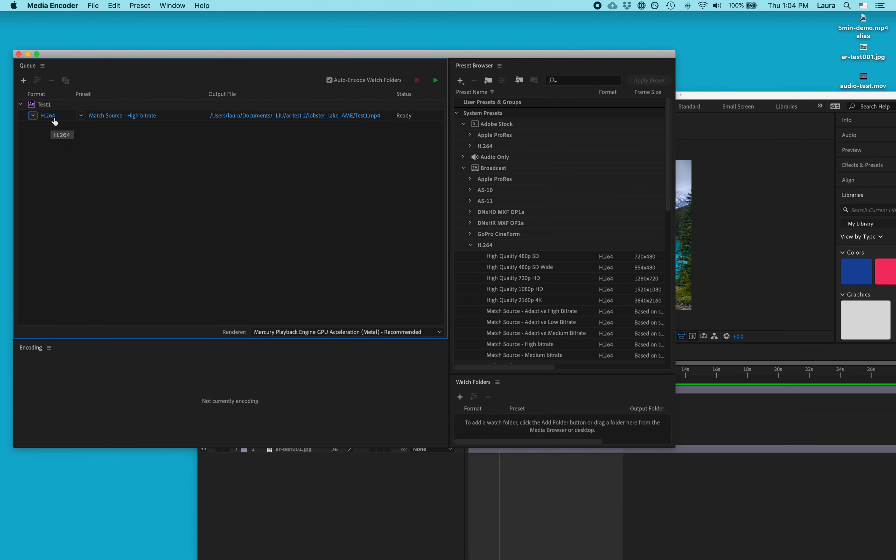
click(31, 117)
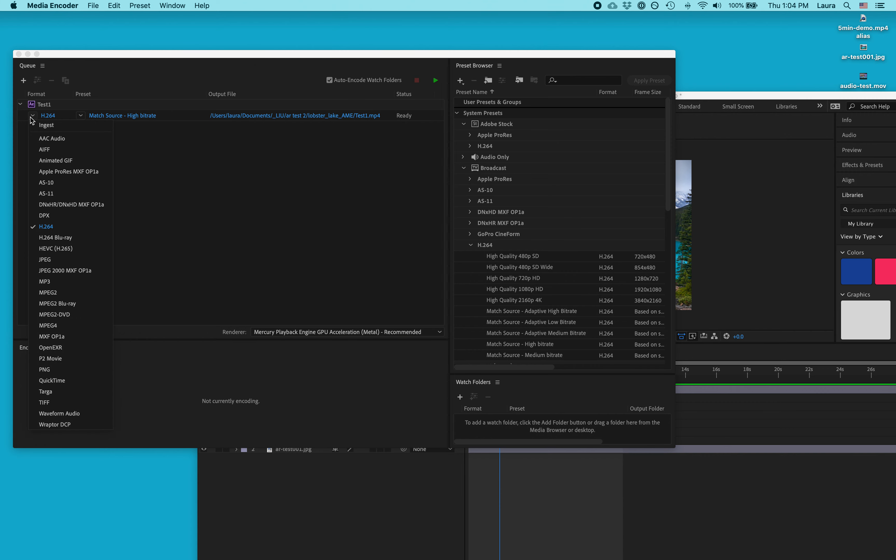
click(68, 228)
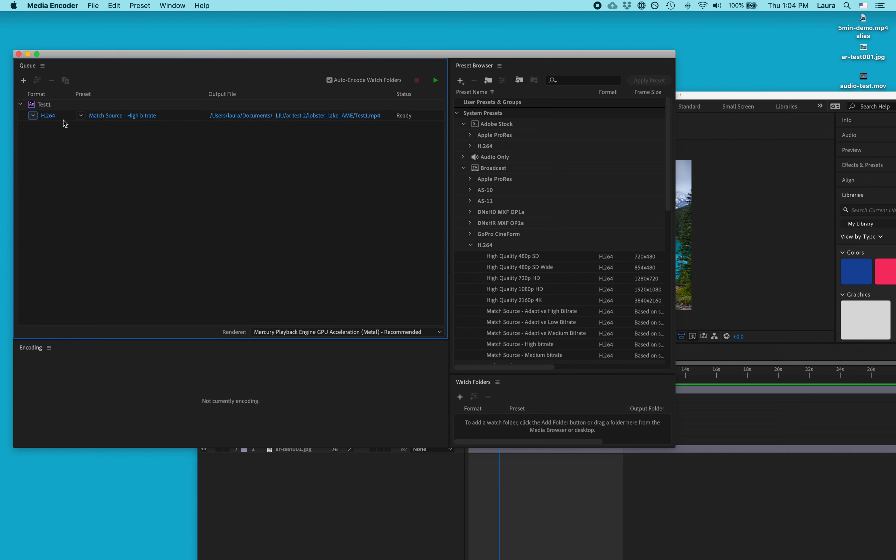
click(80, 116)
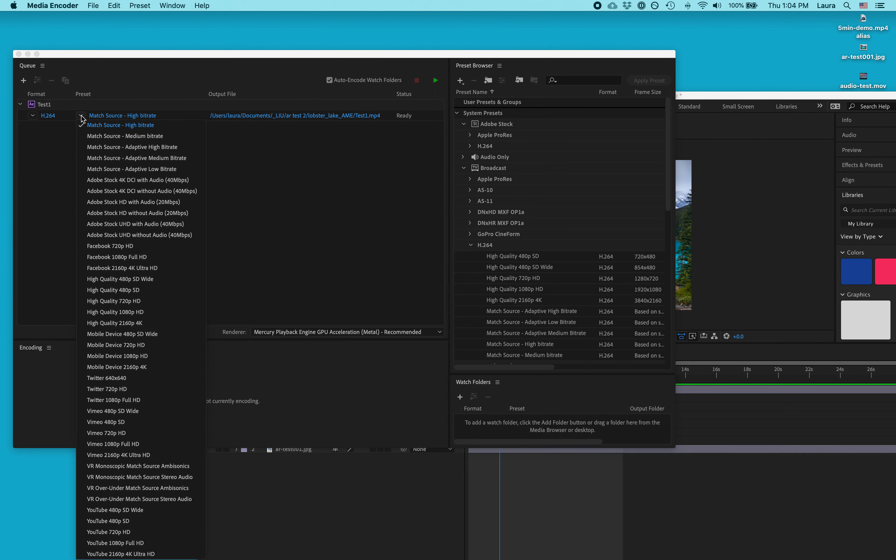
click(172, 126)
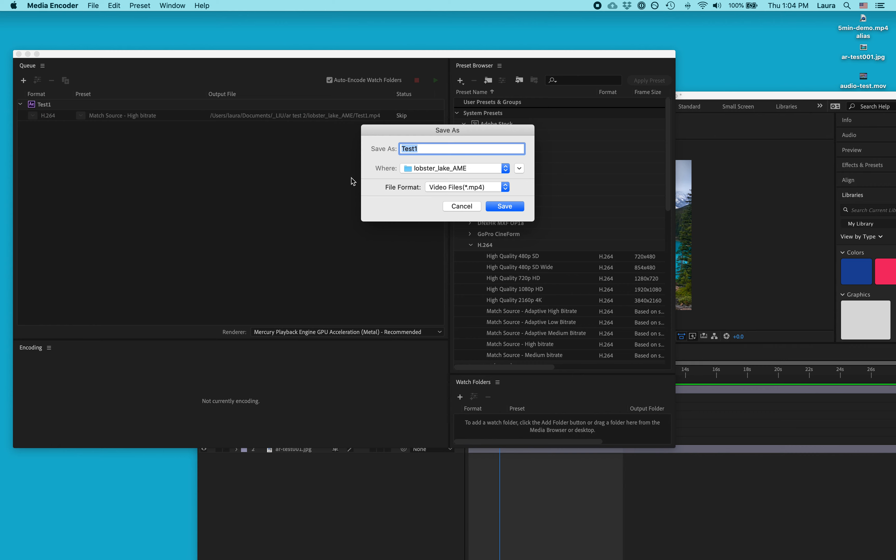
- Save the output as Test1 in MP4 format in the "ar test 2" folder and start encoding the queue
click(519, 168)
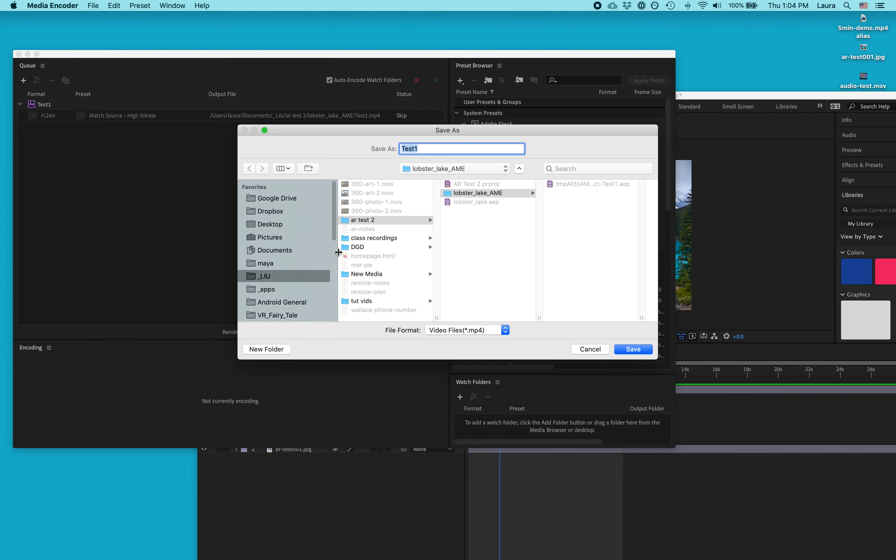
click(375, 221)
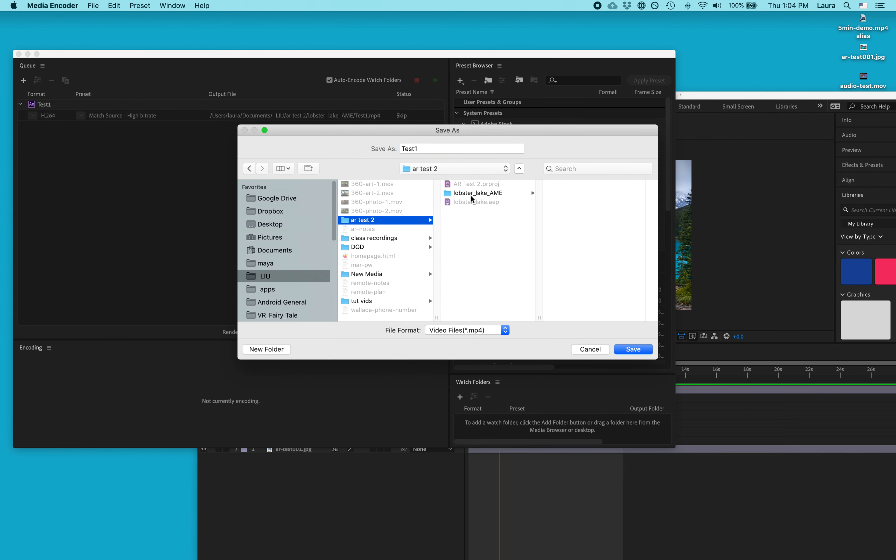
click(635, 349)
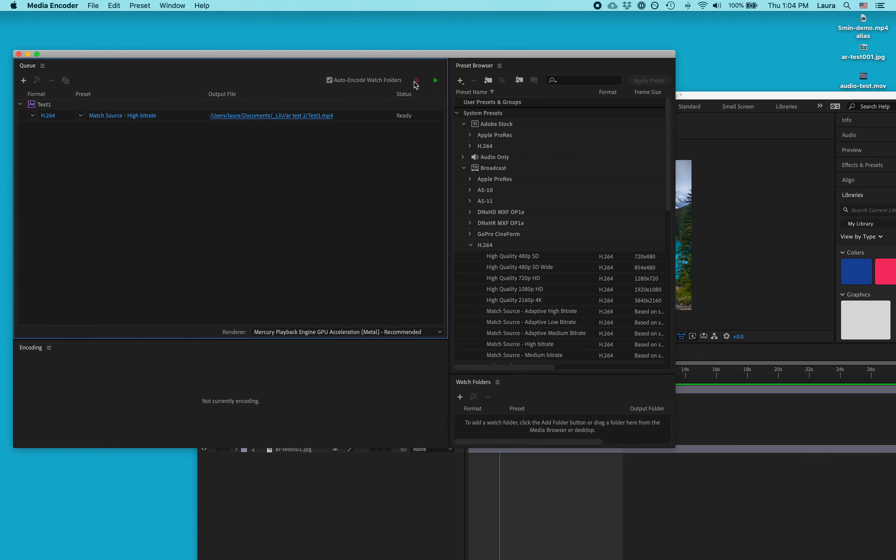
click(436, 80)
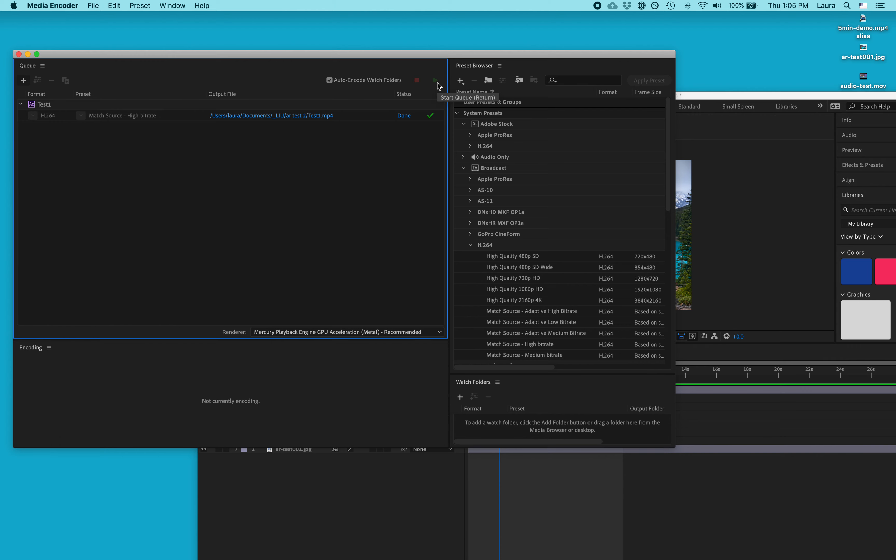
- Switch to Finder, locate Test1.mp4 in the "ar test 2" folder under _LIU, and move the window to show its preview and details
click(880, 118)
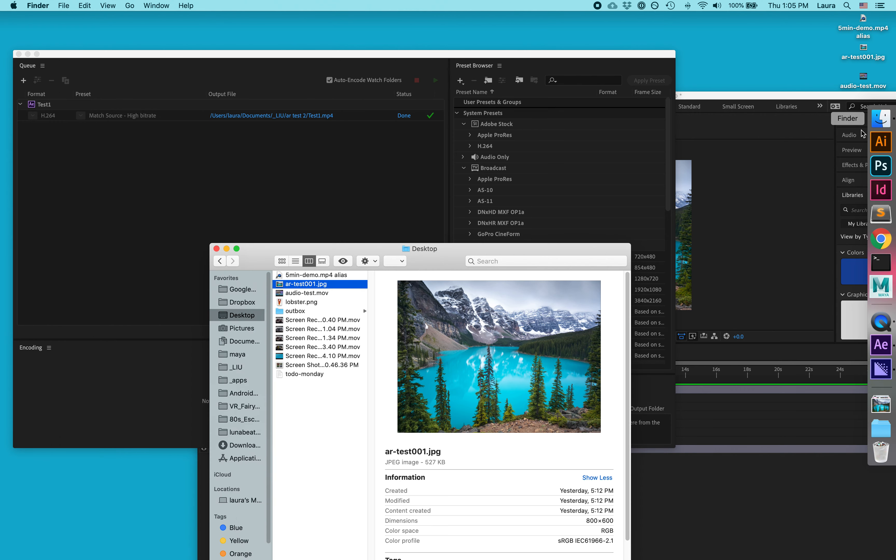
click(235, 379)
click(236, 366)
click(308, 312)
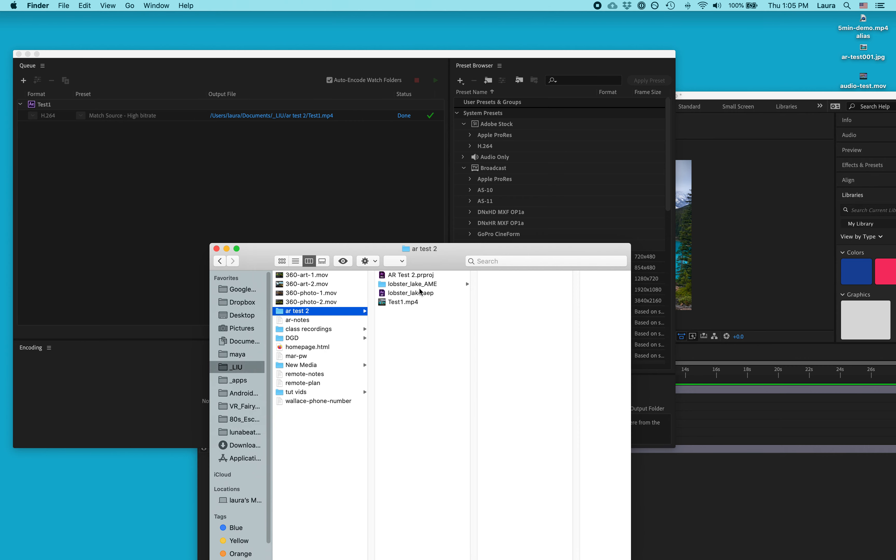
click(420, 303)
drag(420, 248, 365, 190)
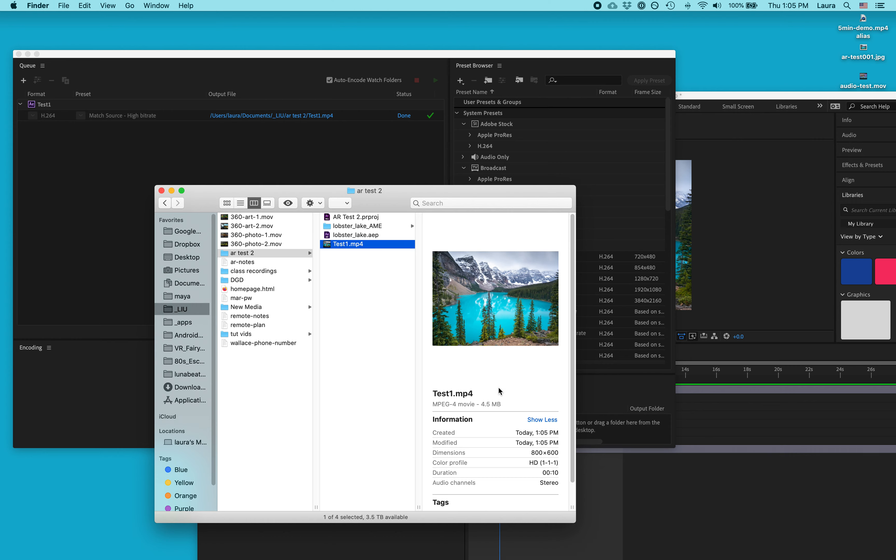
- Play the exported Test1.mp4 in QuickTime Player to check the lobster animation, and close the video
double_click(373, 243)
click(224, 266)
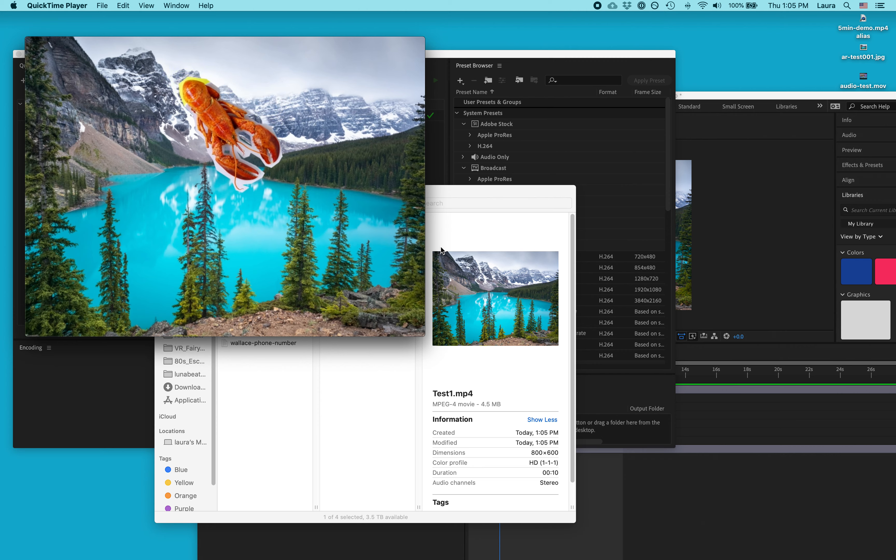
mouse_move(174, 142)
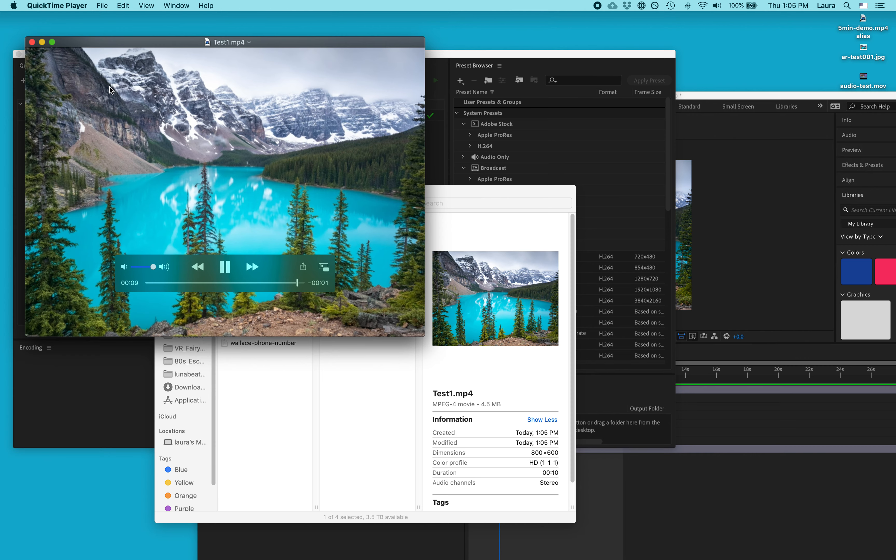
click(32, 42)
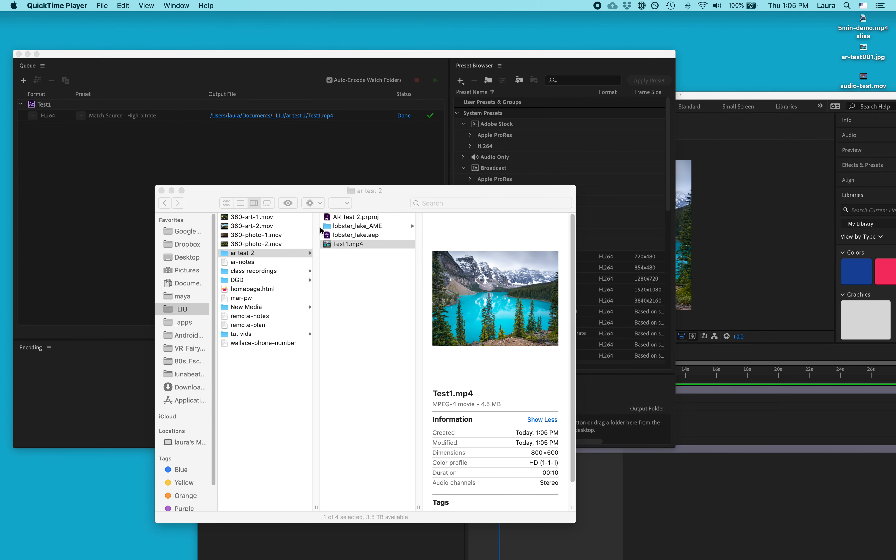